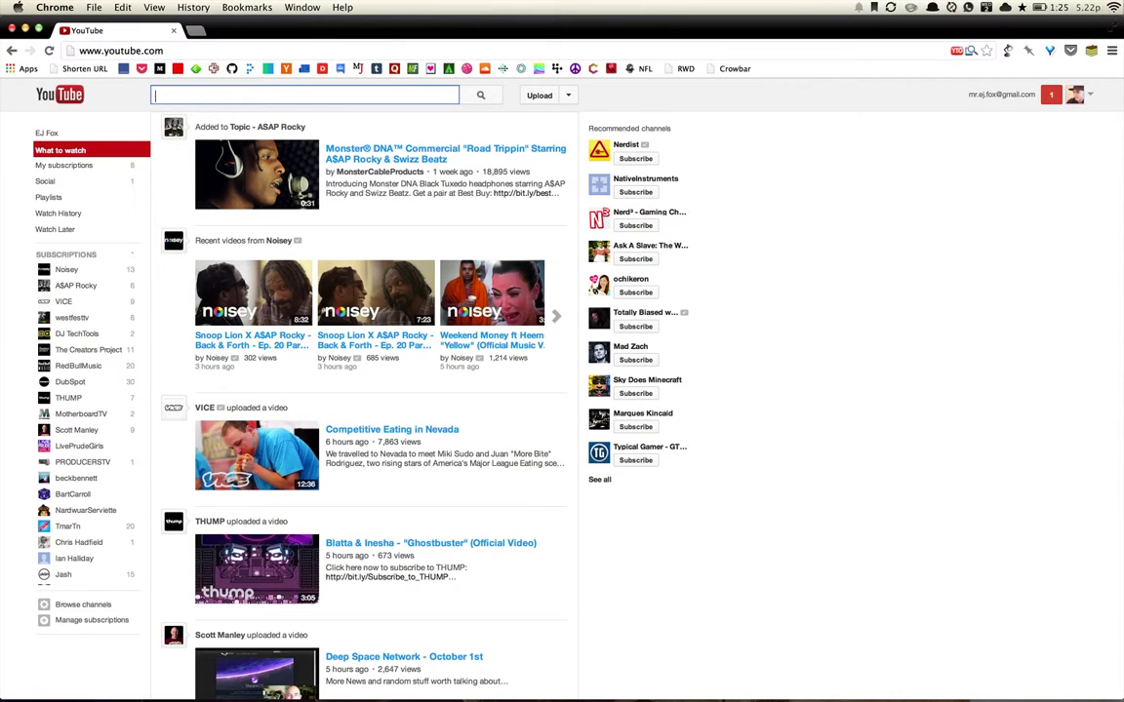
Step: Open the WhoSampled website in a new browser tab
key(super+t)
text(who)
key(Return)
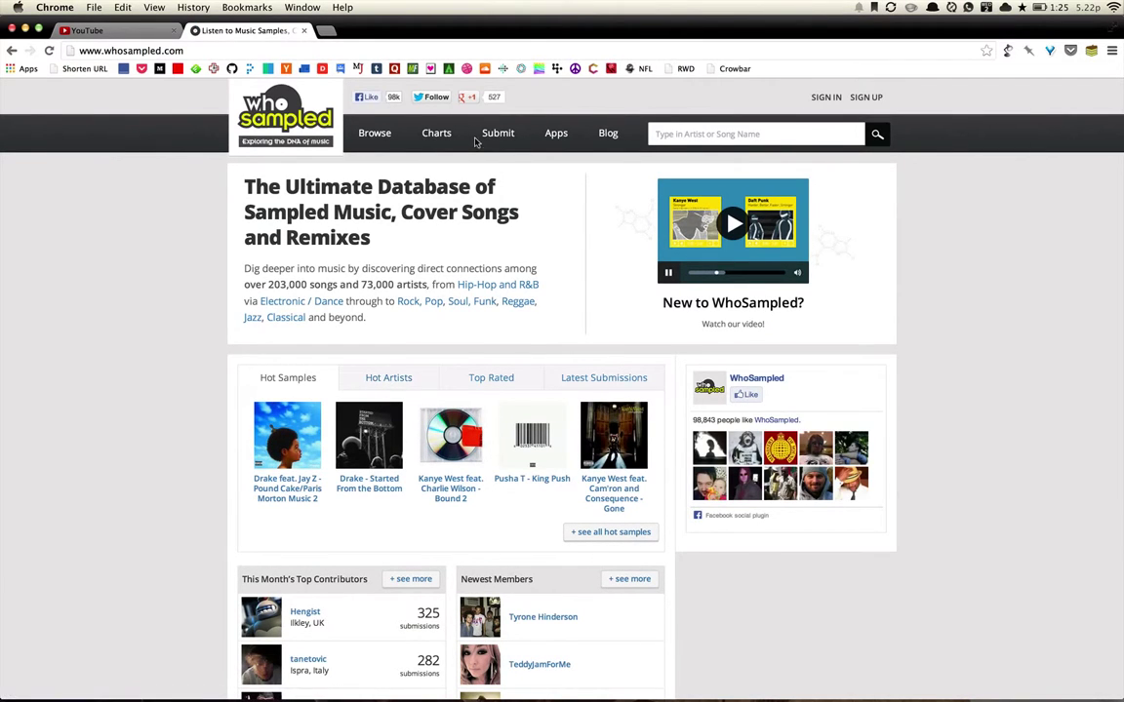
Step: Browse WhoSampled's genre and chart listings, view the Most Influential Artists chart and request its second page
click(386, 137)
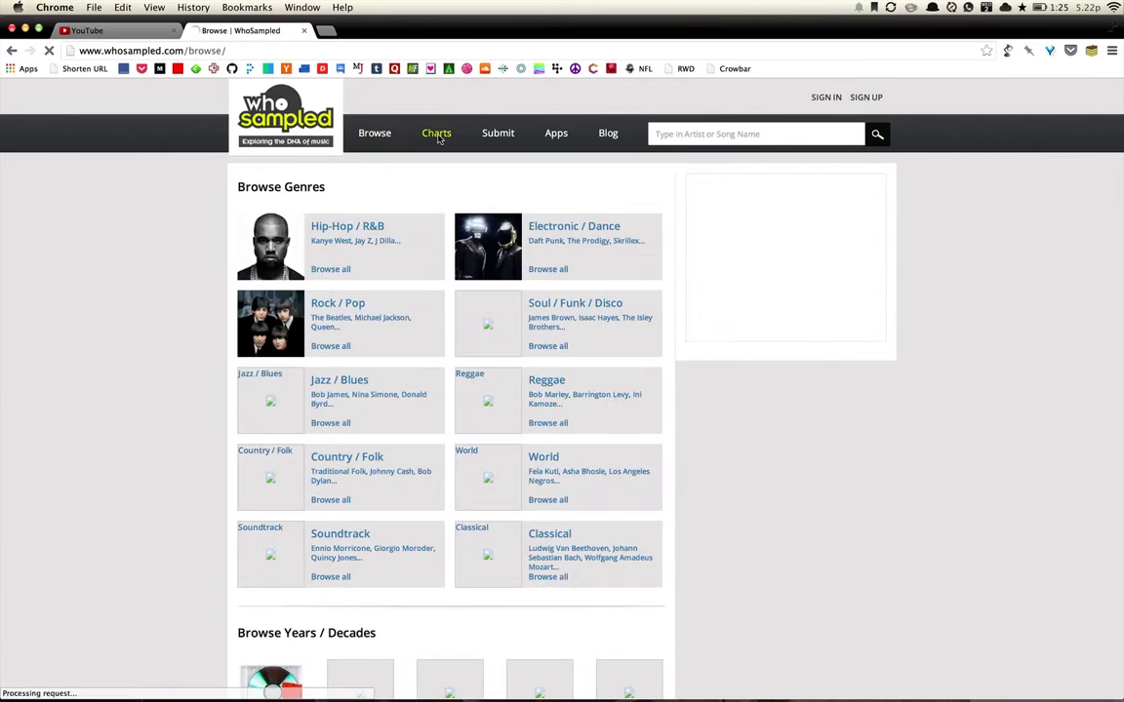
click(438, 138)
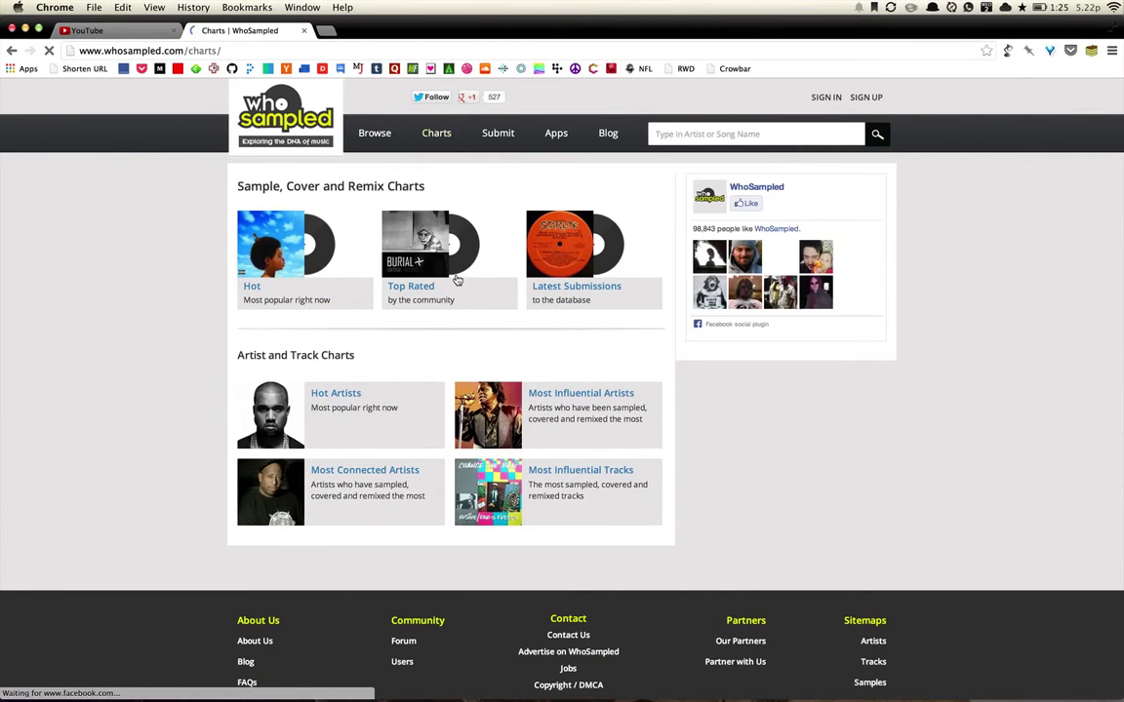
click(556, 396)
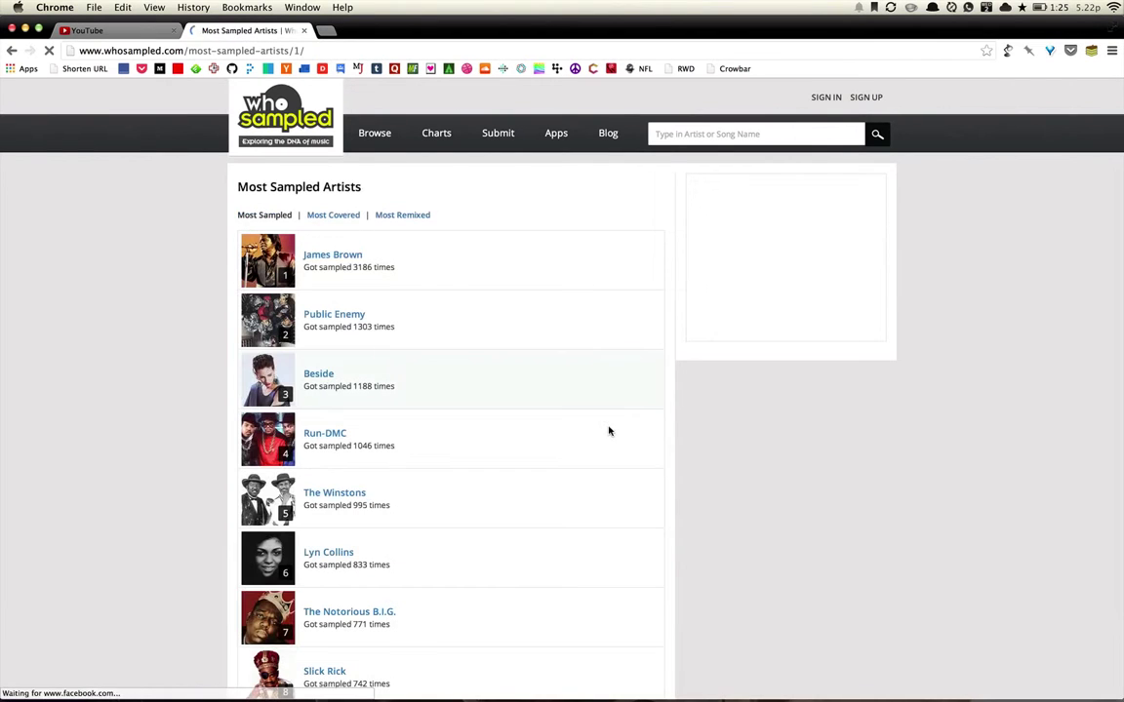
scroll(439, 349, down, 5)
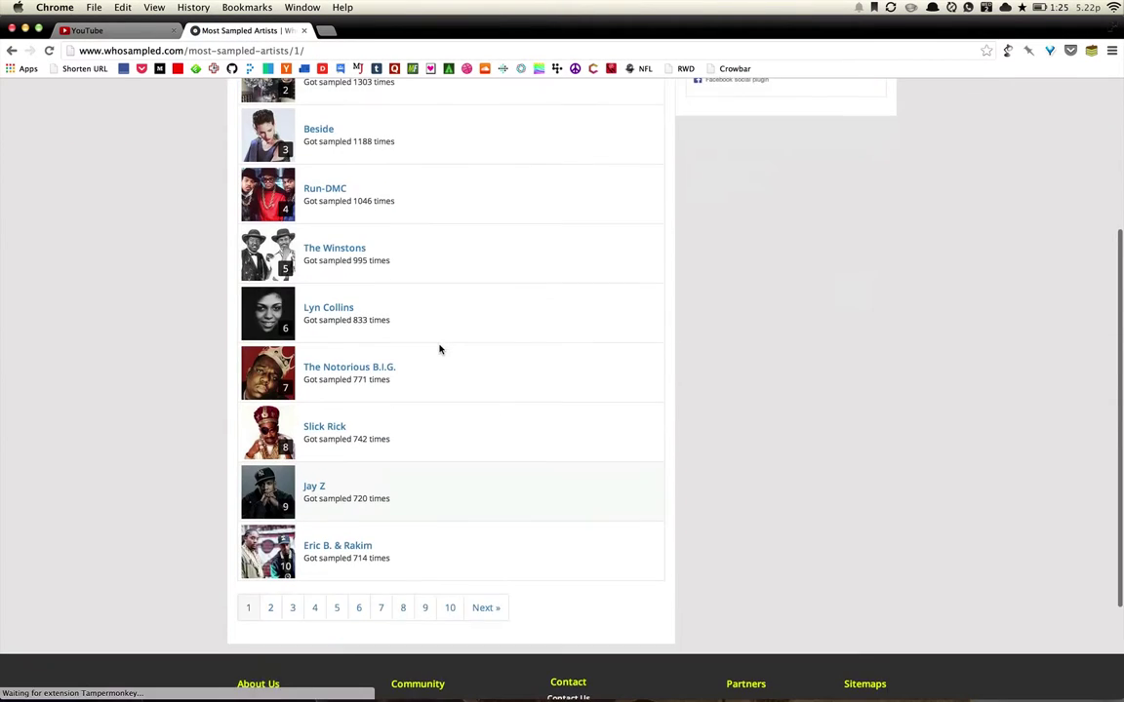
click(272, 629)
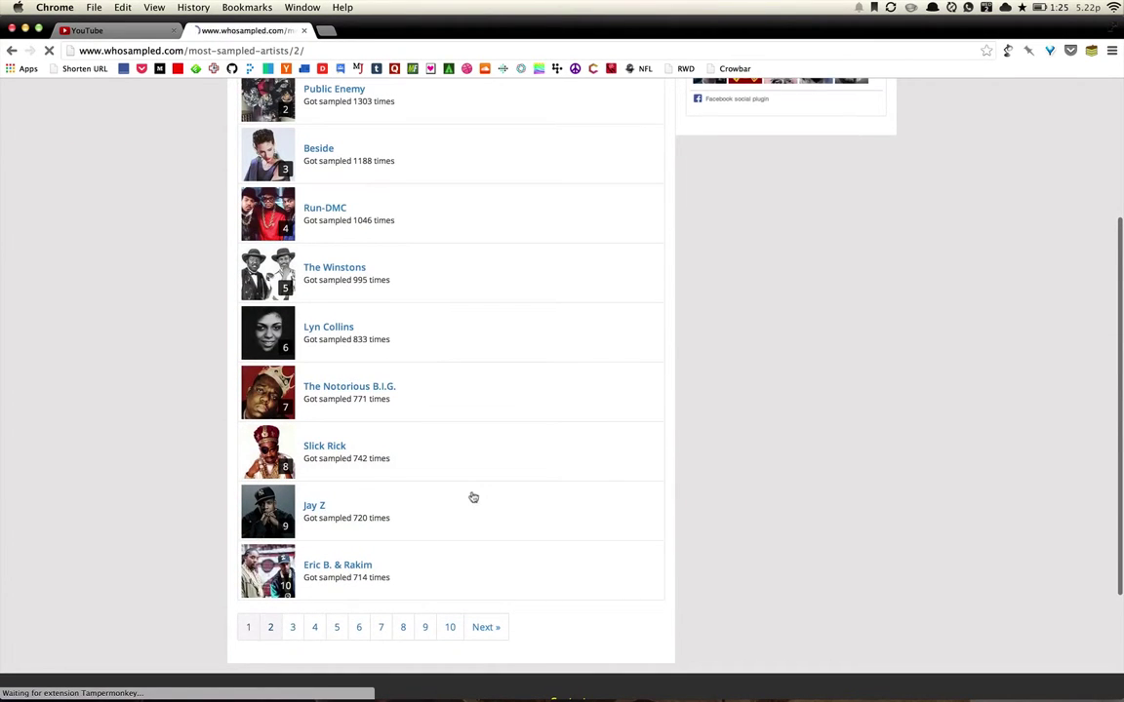
Step: Switch back to YouTube and search for "john coltrane"
key(super+alt+Left)
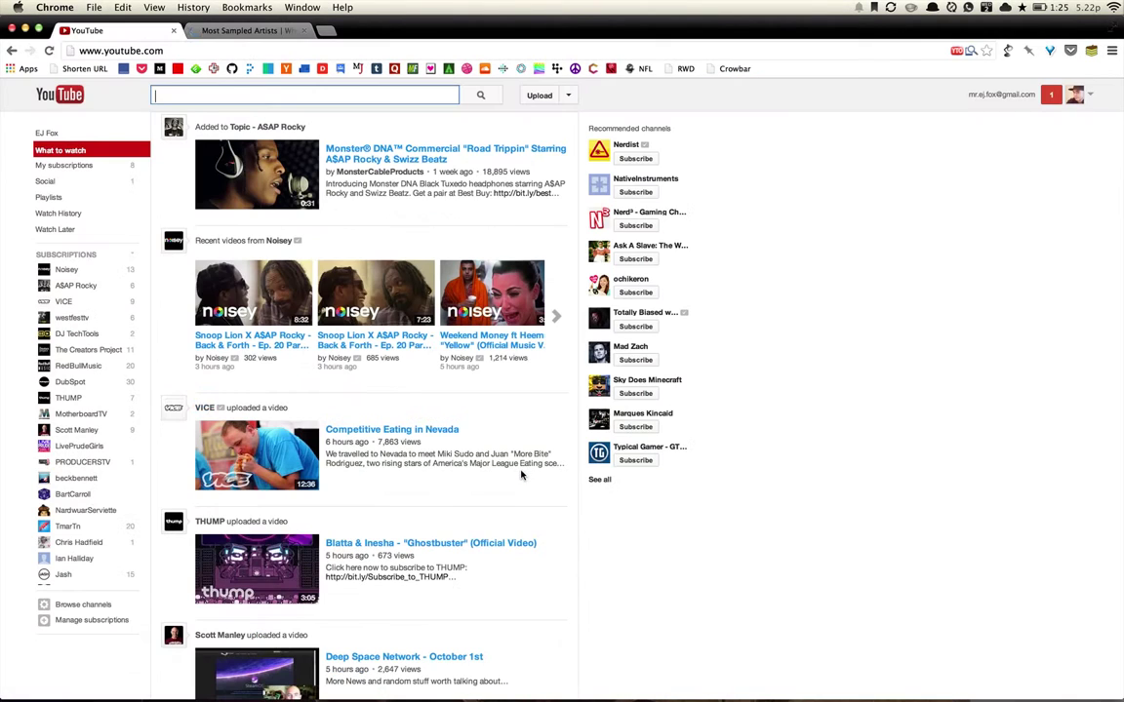
text(john coltrane)
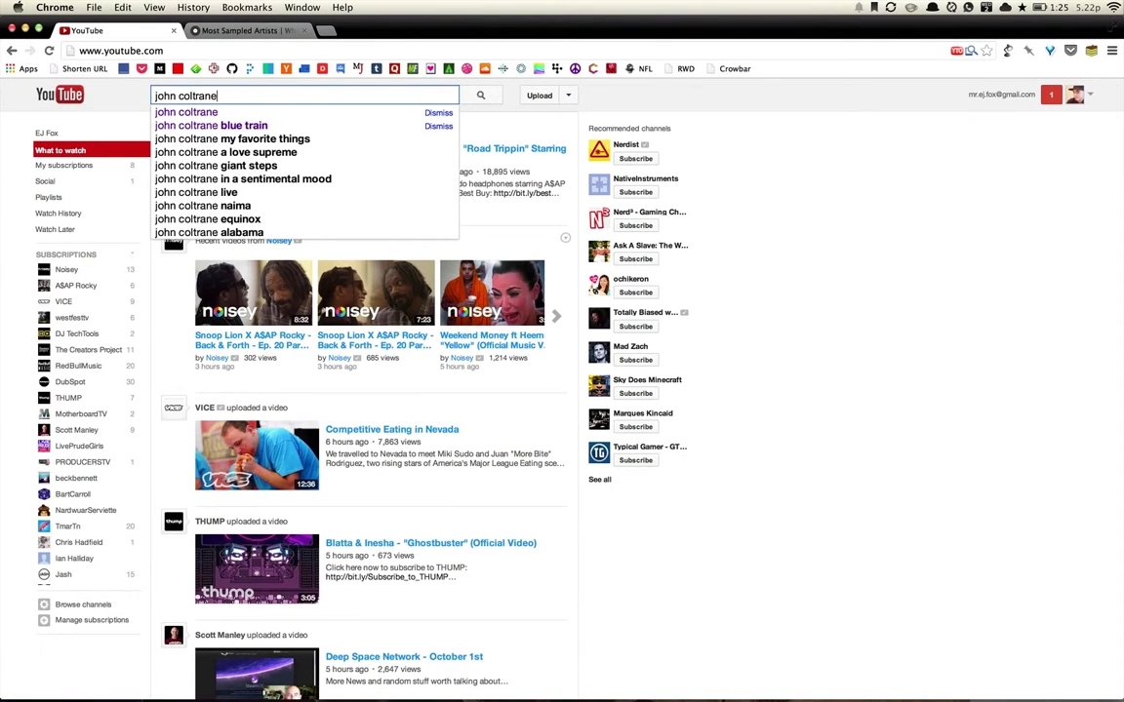
key(Return)
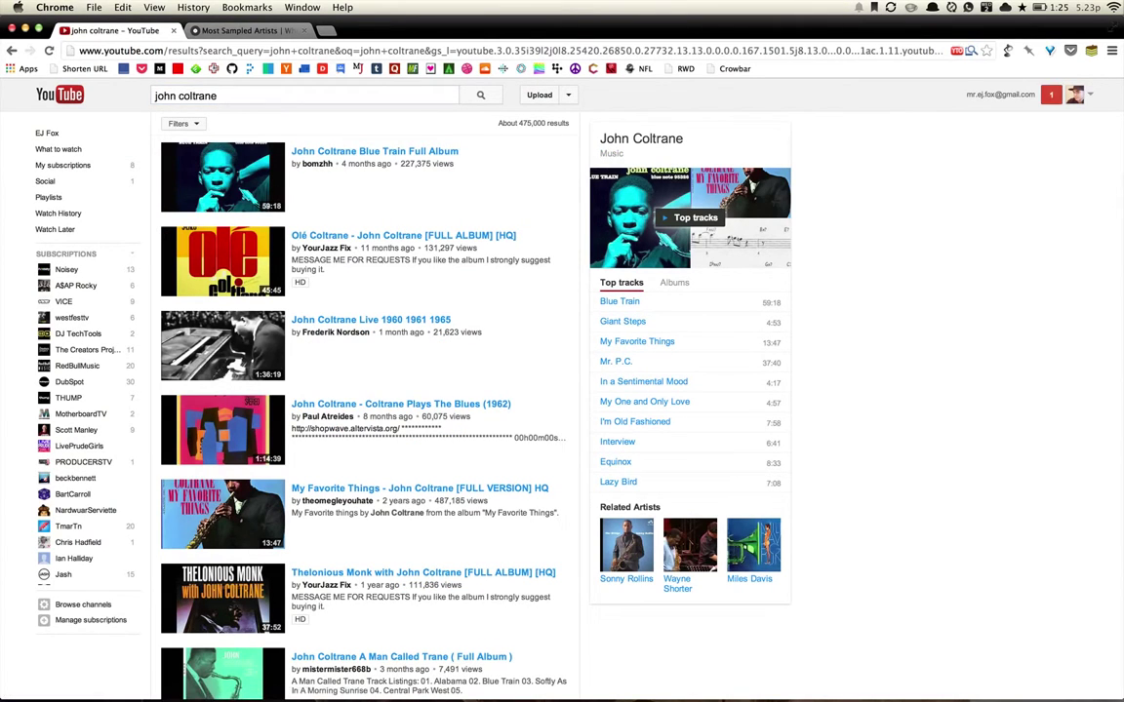
Step: Open "John Coltrane - The Inch Worm" and, from the second results page, "John Coltrane - I'm old fashioned" in separate background tabs
scroll(371, 390, down, 15)
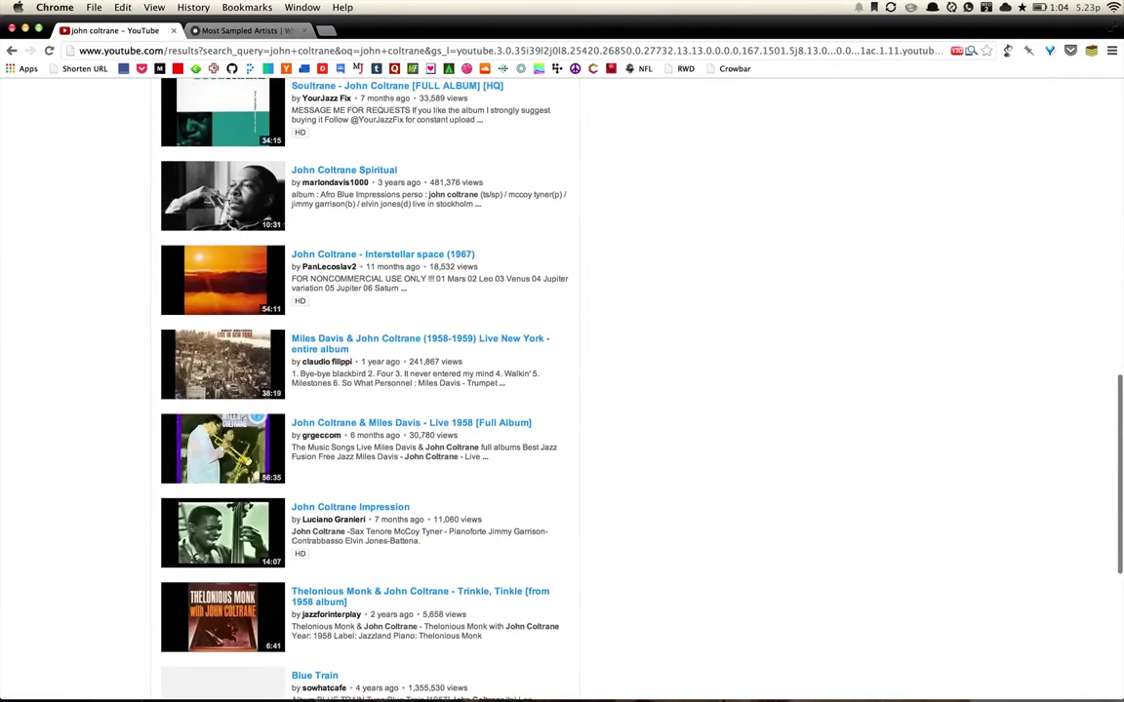
scroll(371, 390, down, 5)
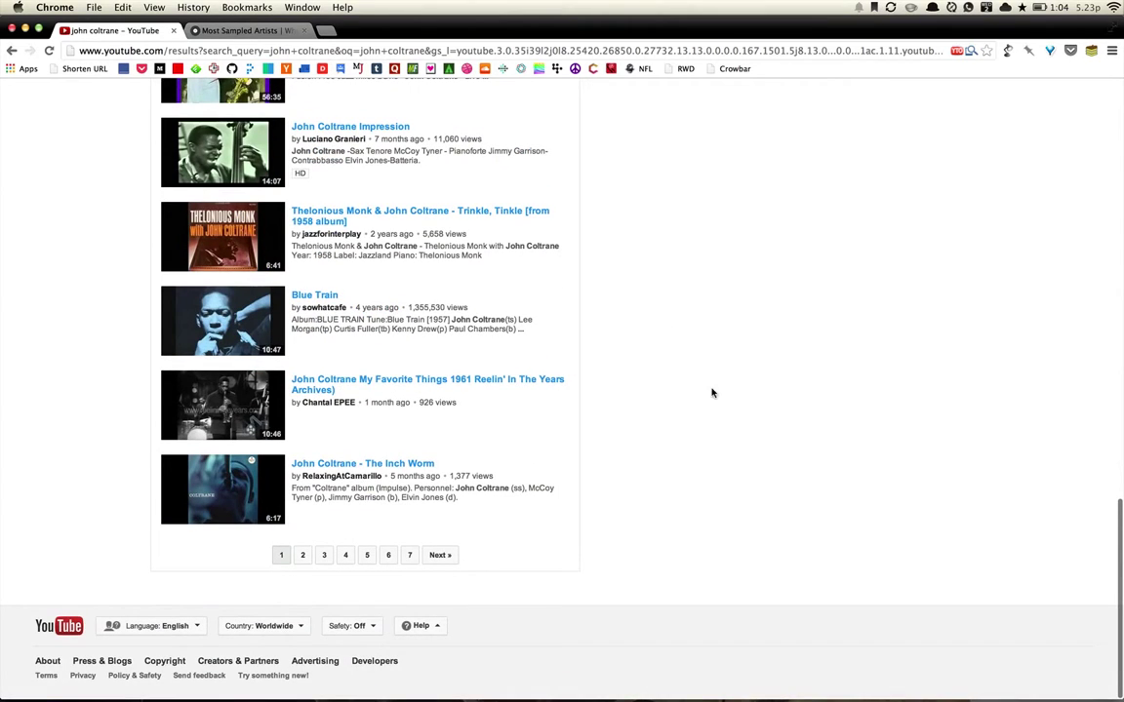
super+click(391, 464)
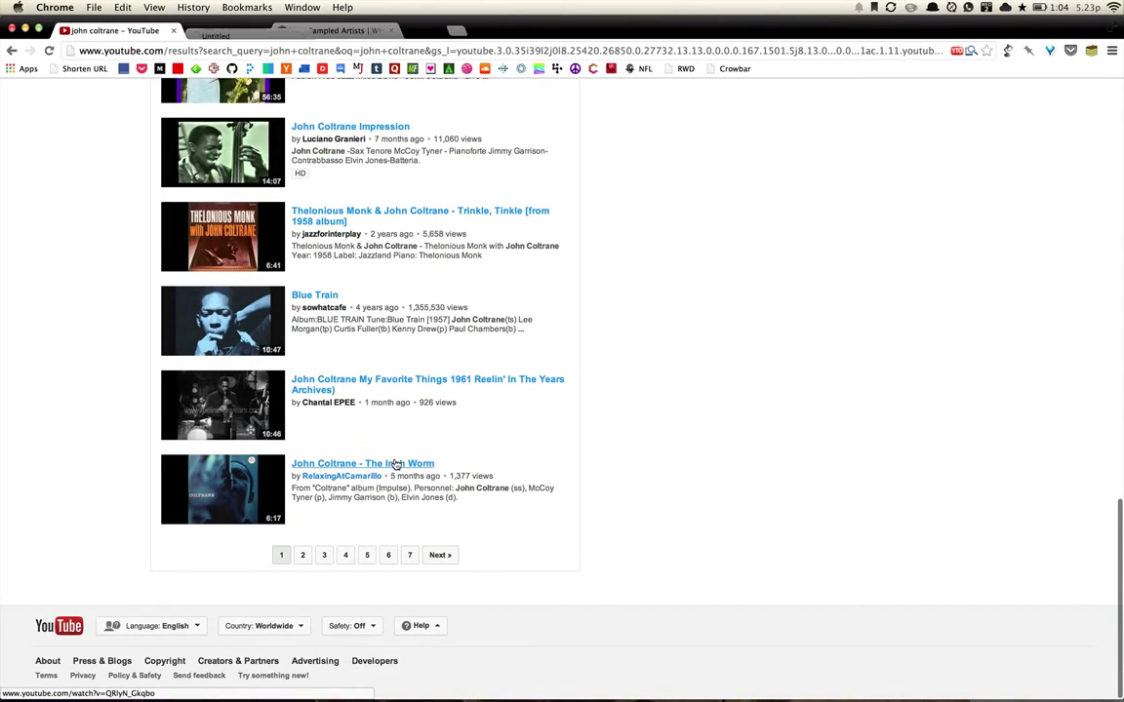
click(440, 555)
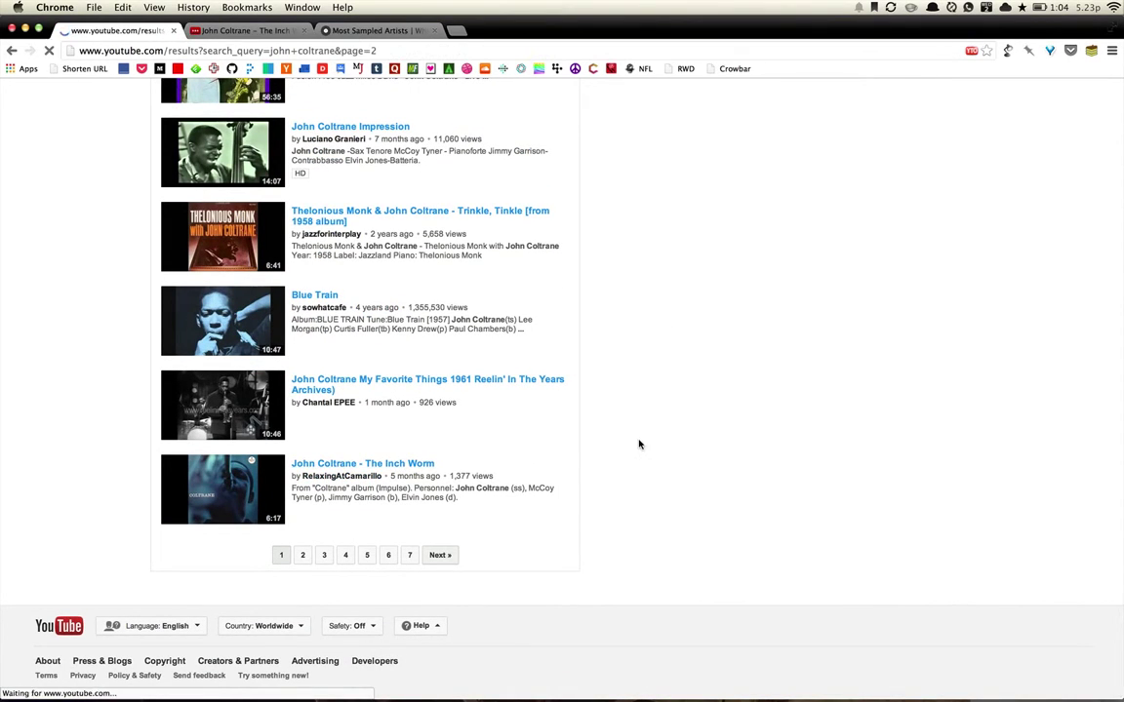
scroll(439, 246, down, 1)
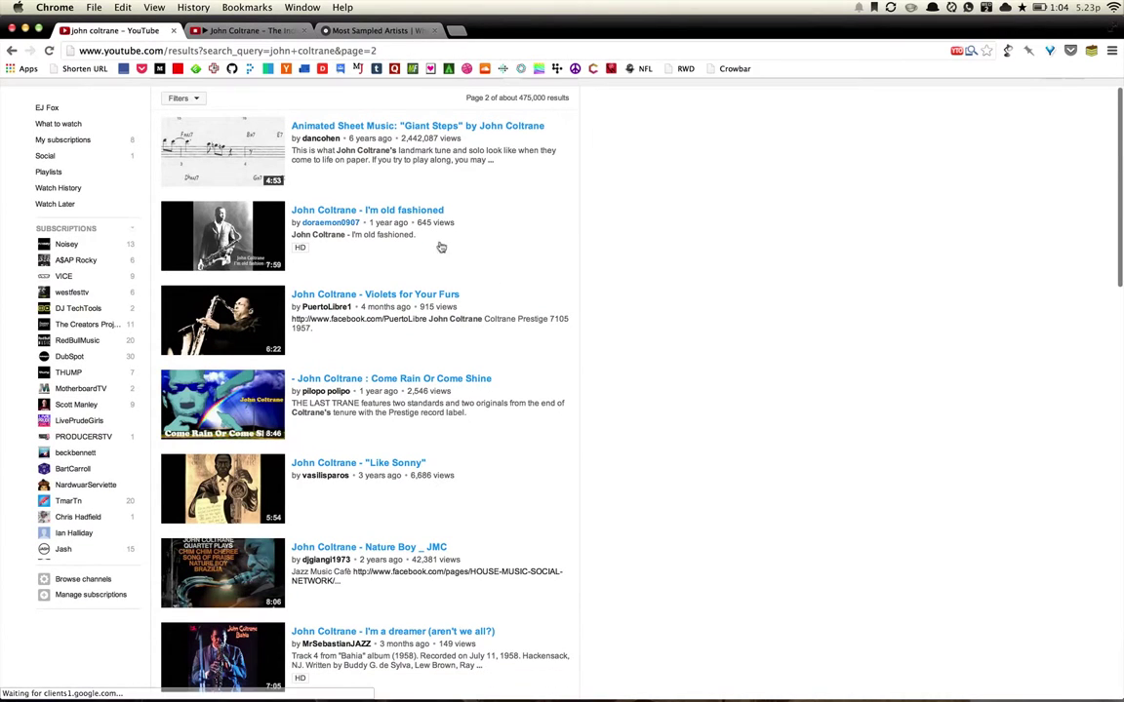
super+click(426, 215)
Step: Preview "The Inch Worm" video, skip ahead in it, and close its tab
key(ctrl+Tab)
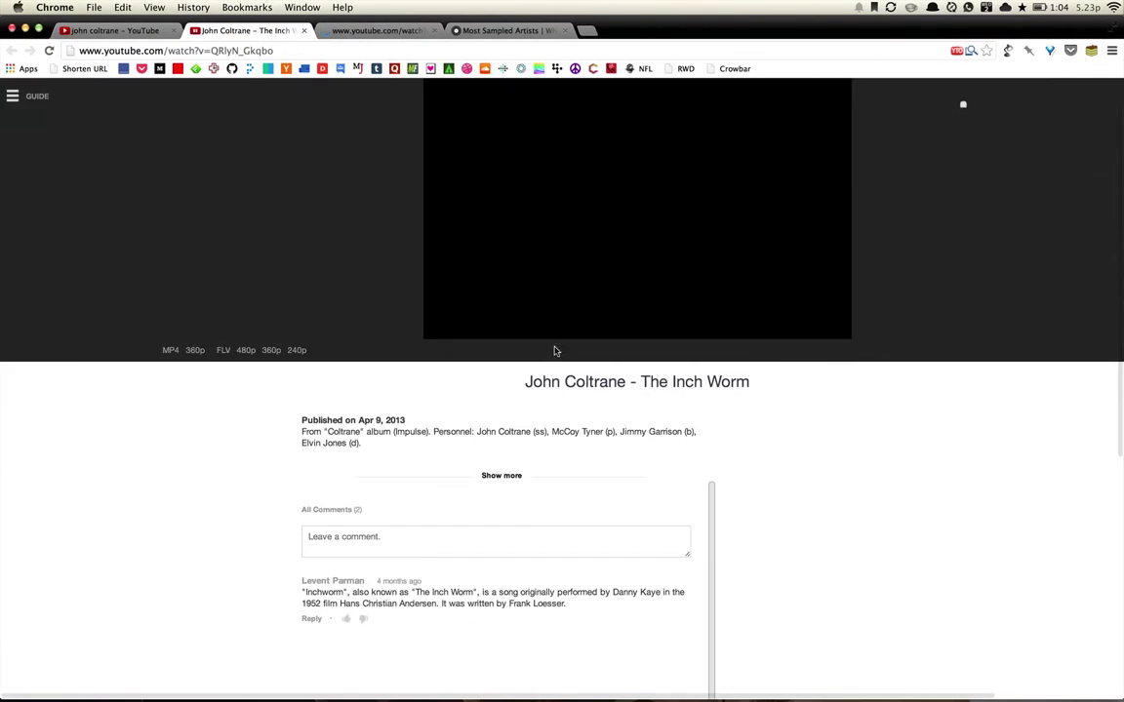
scroll(468, 414, down, 1)
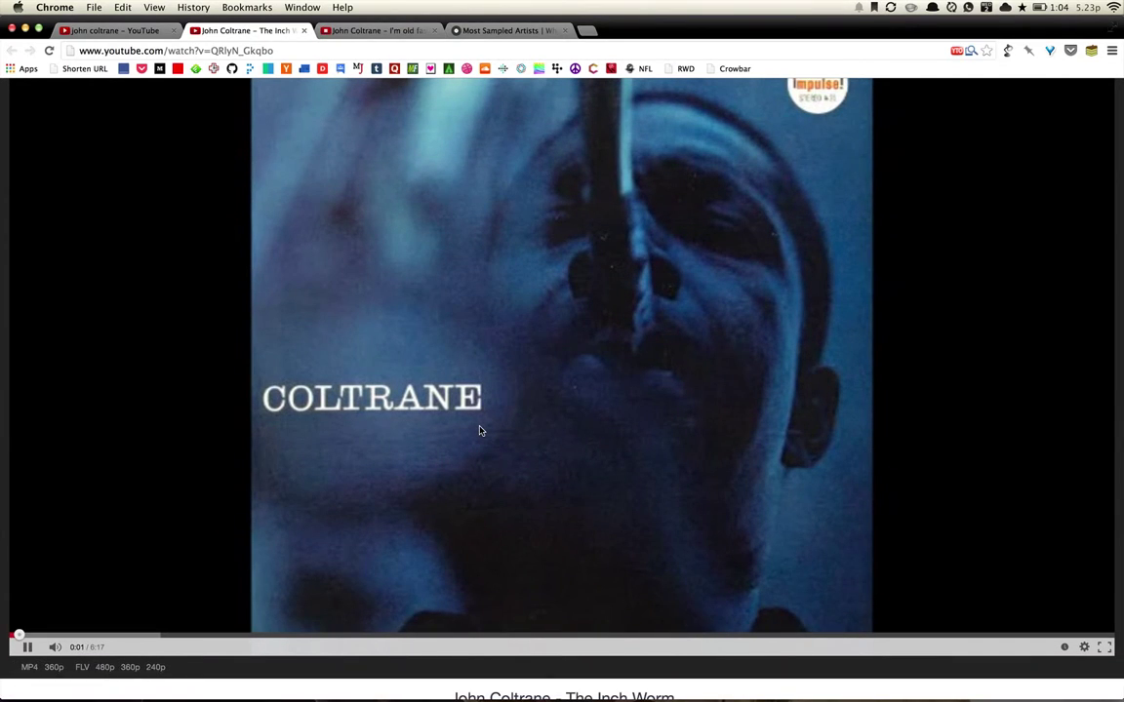
key(Up)
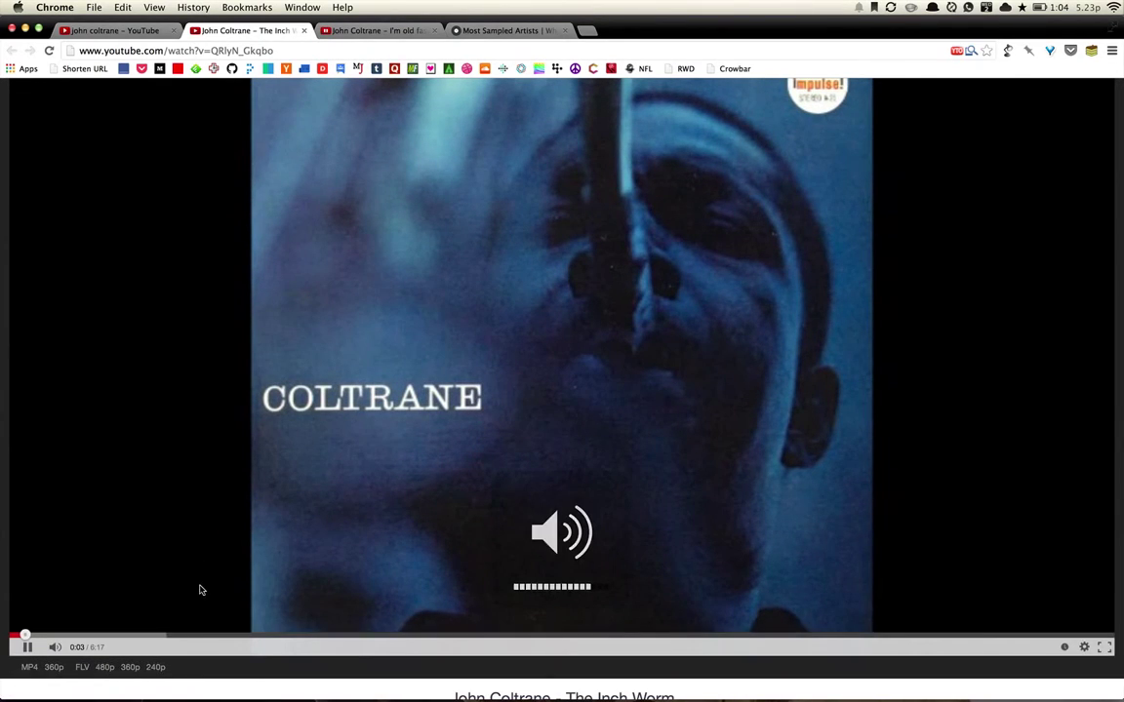
click(136, 637)
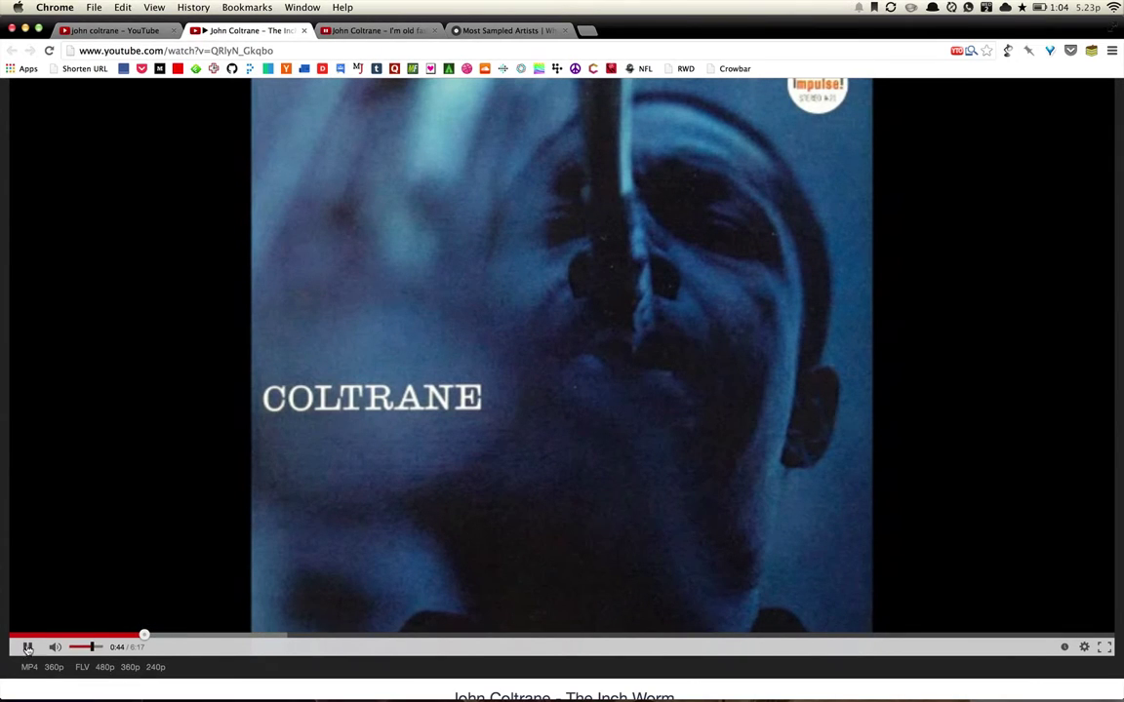
click(68, 605)
key(super+w)
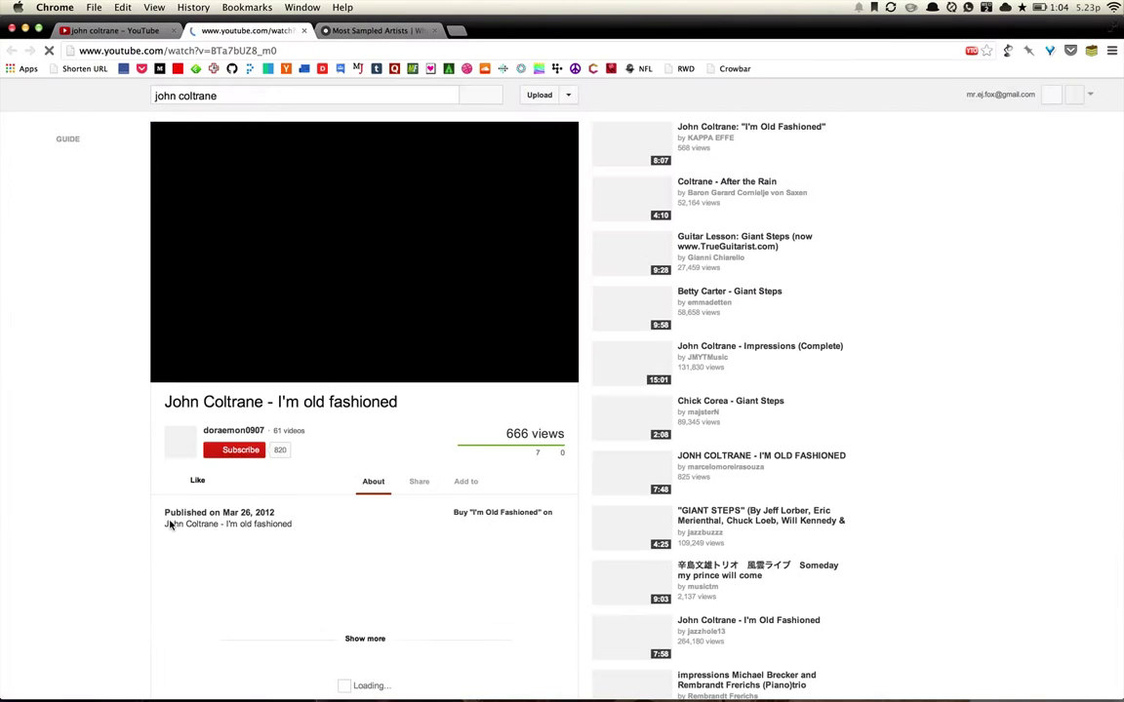
Step: Reload the "I'm old fashioned" video, listen from a point further in, and pause it at 0:50
key(super+r)
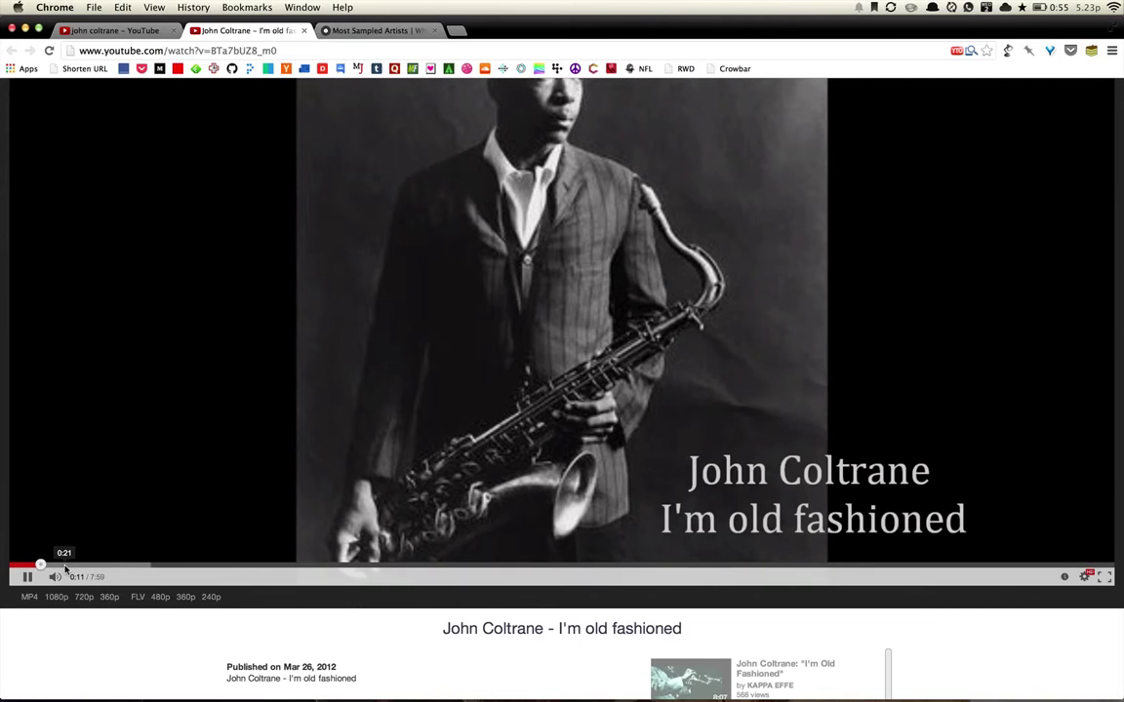
click(102, 566)
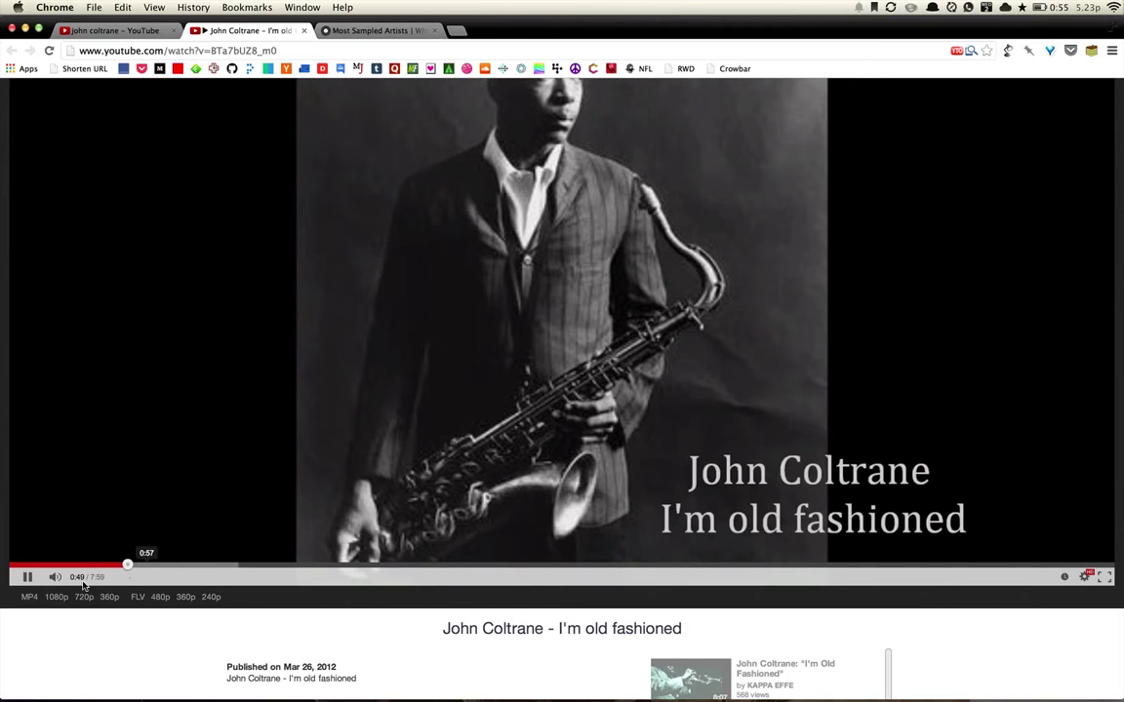
click(27, 577)
scroll(85, 646, up, 2)
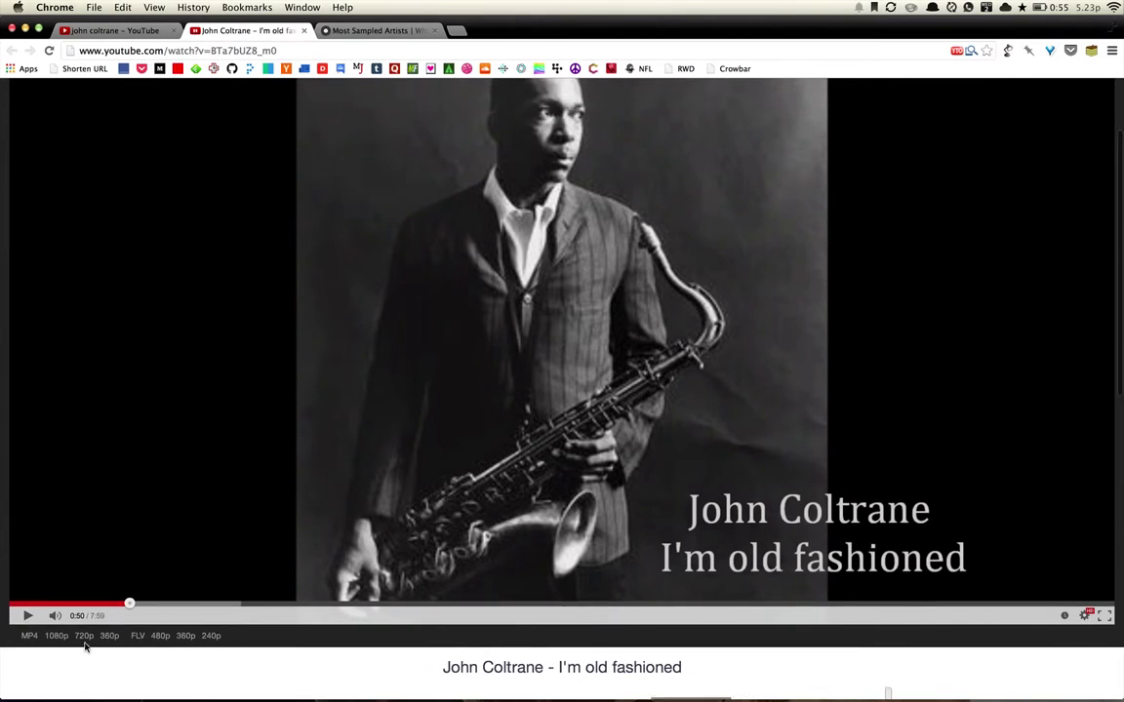
Step: Download the "I'm old fashioned" video as a 720p MP4 to the Desktop
scroll(111, 662, down, 2)
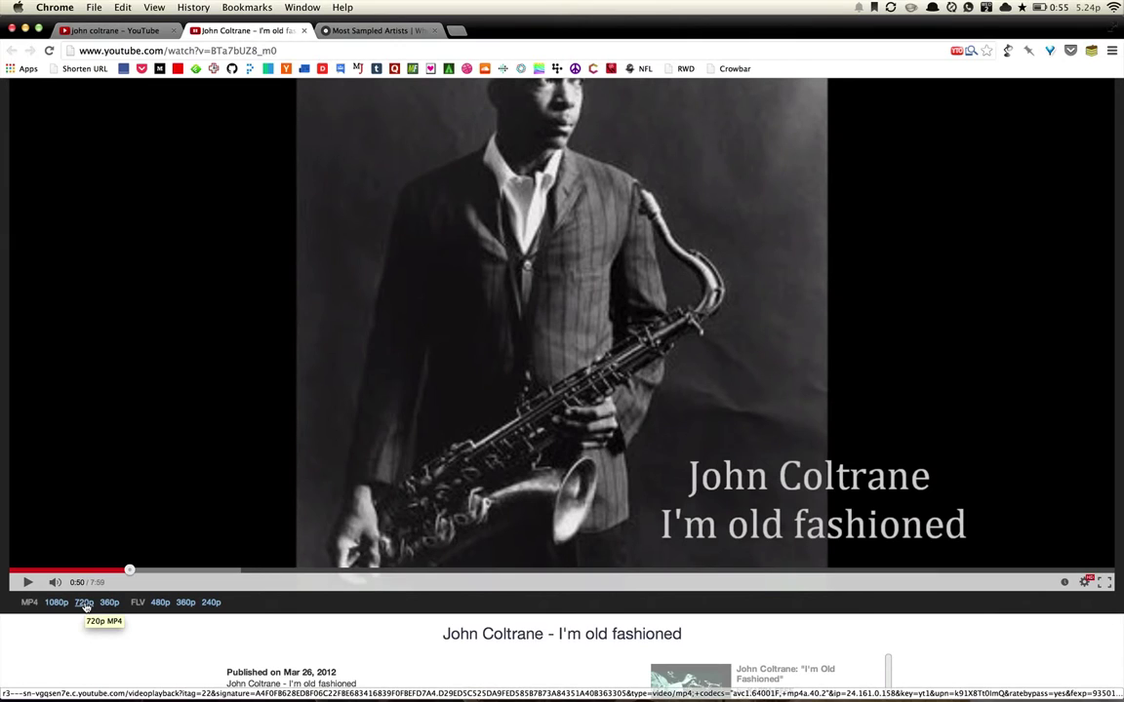
click(85, 604)
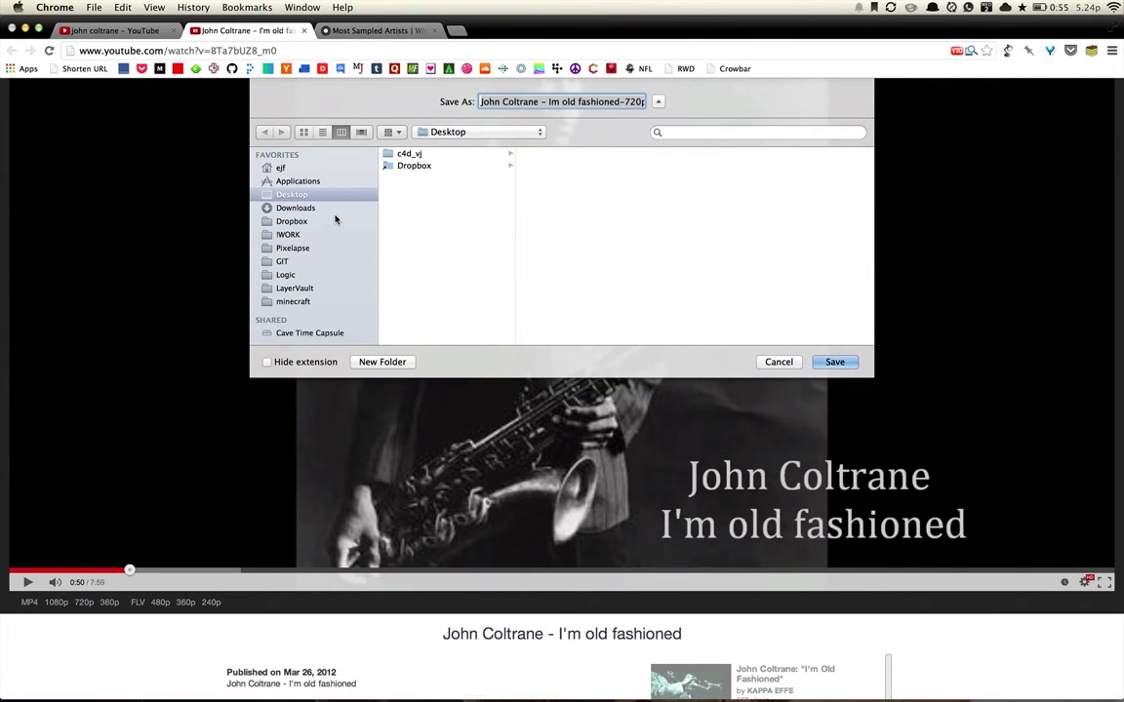
key(Return)
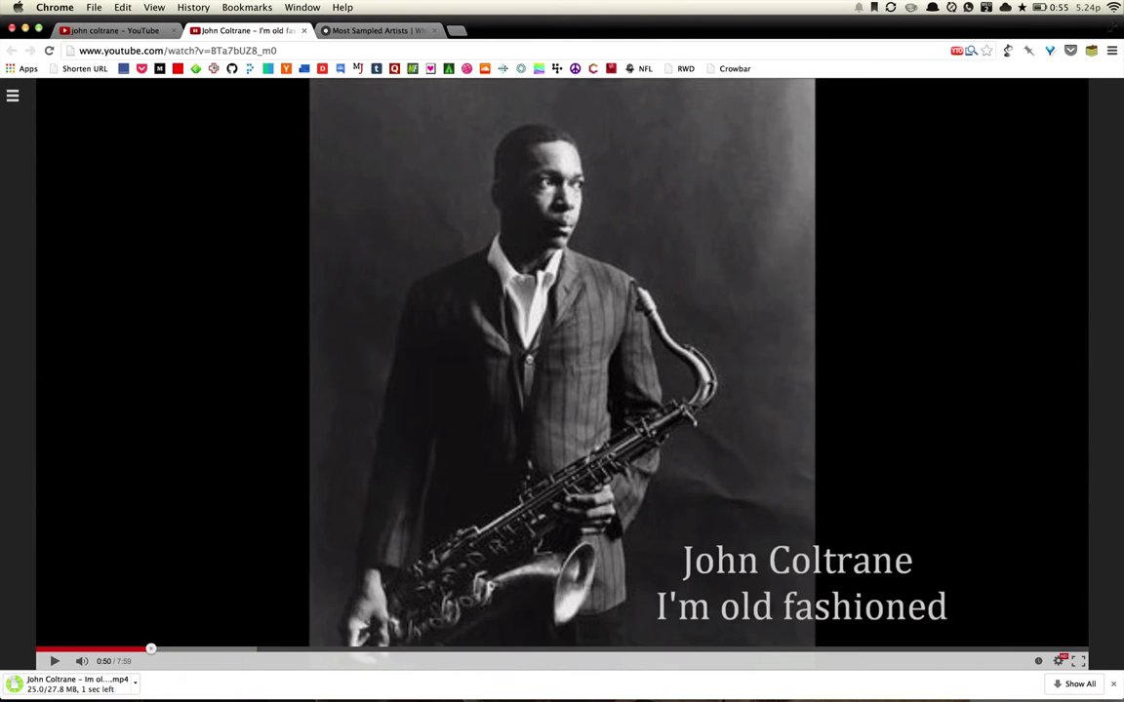
Step: Launch Logic Pro X and create a new project from the Empty Project template
key(super+space)
text(log)
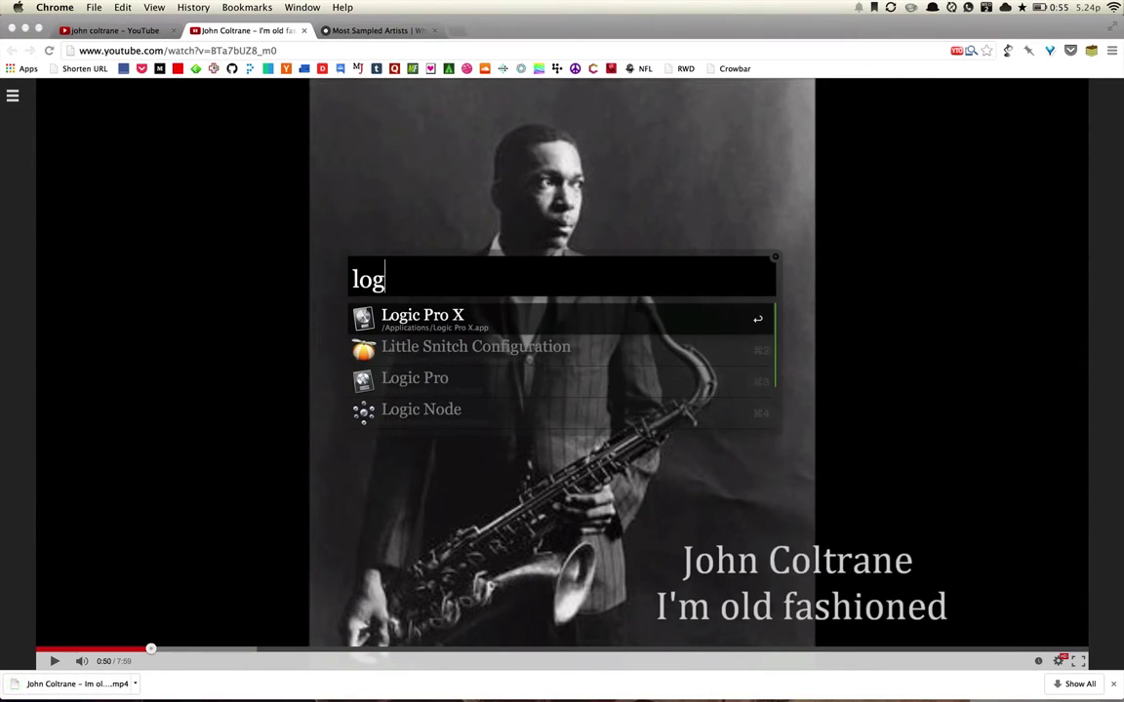
key(Return)
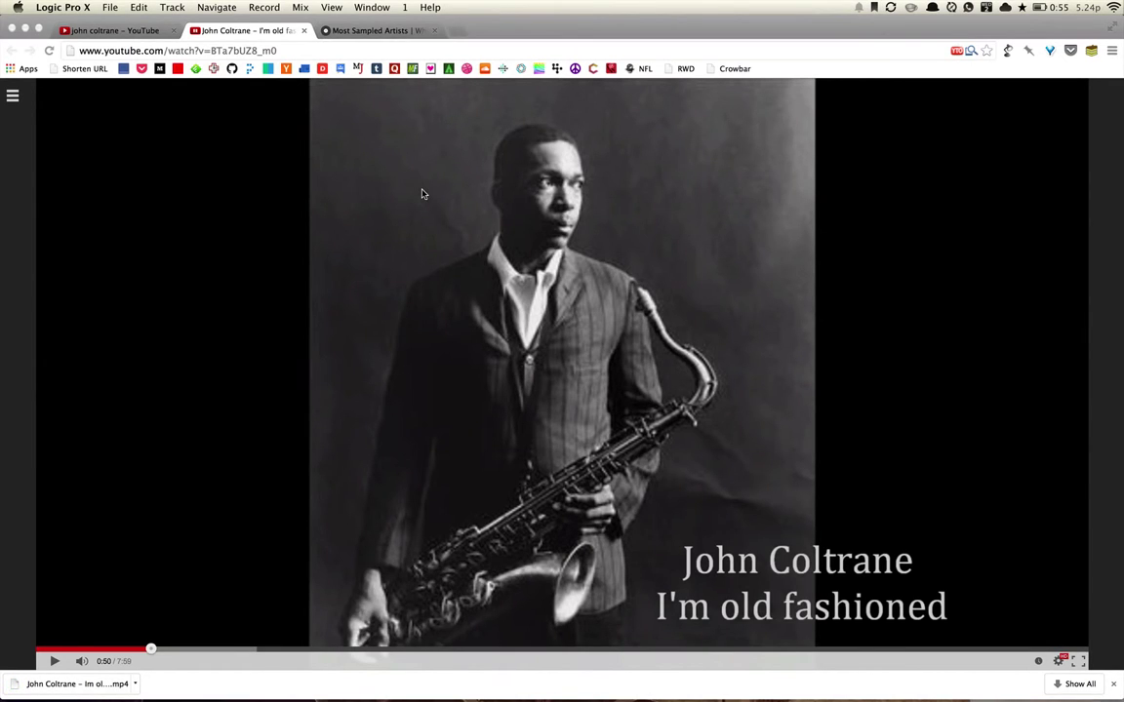
key(super+n)
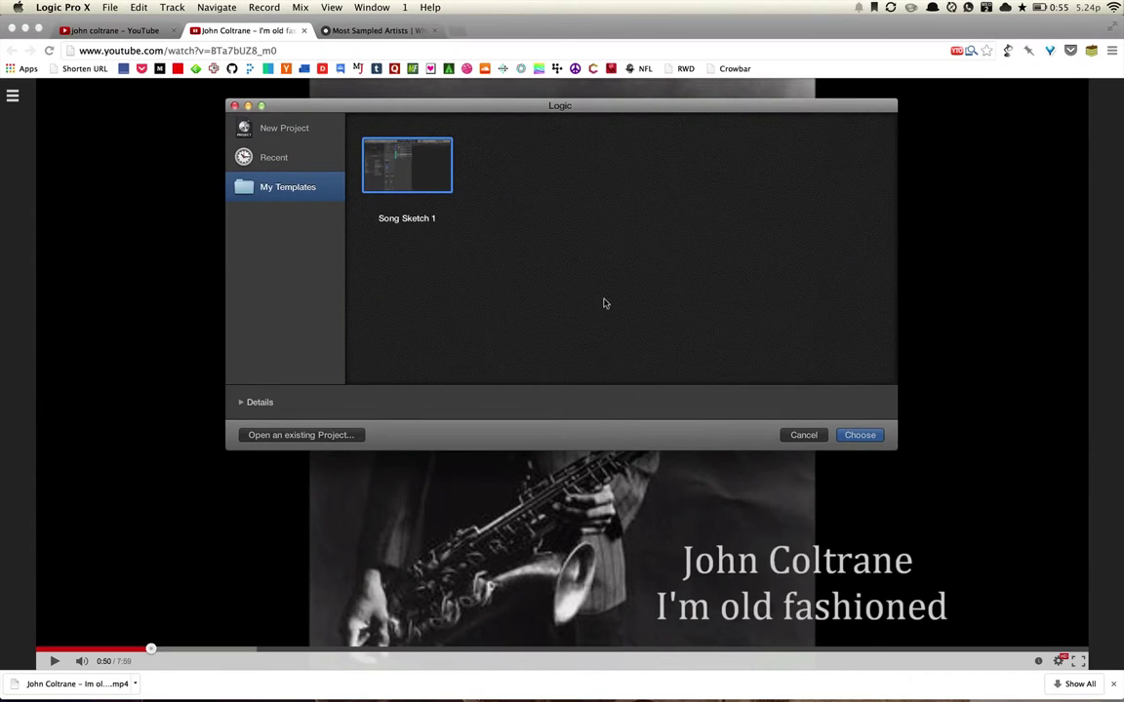
click(283, 130)
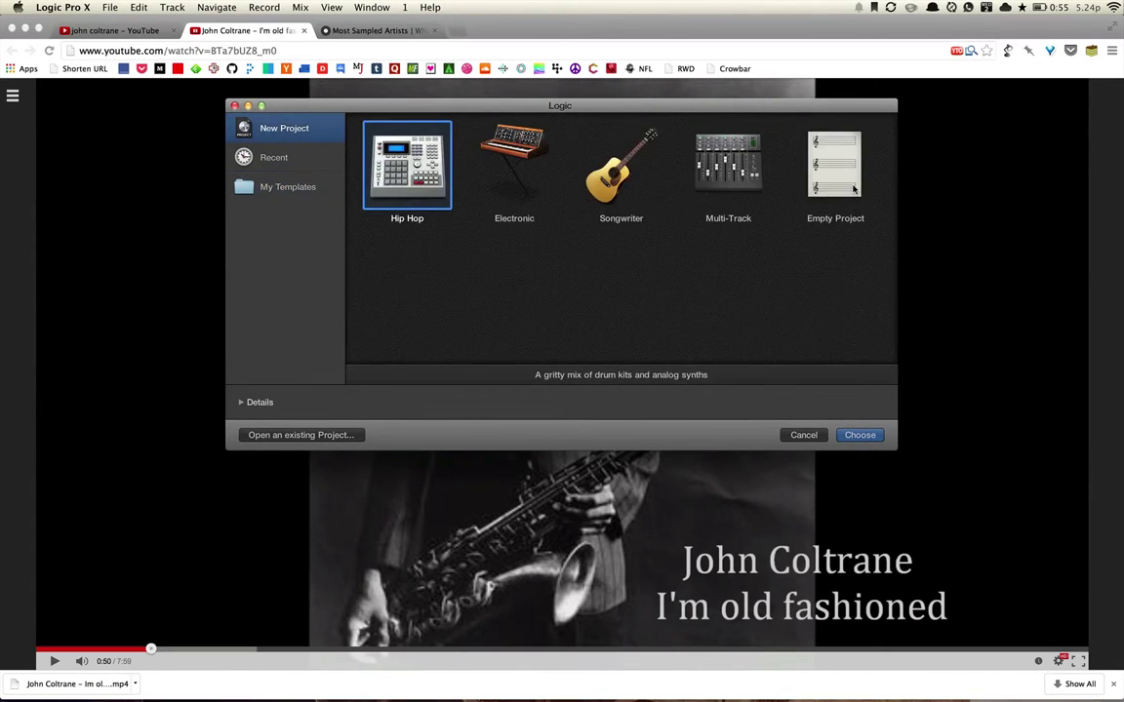
double_click(849, 183)
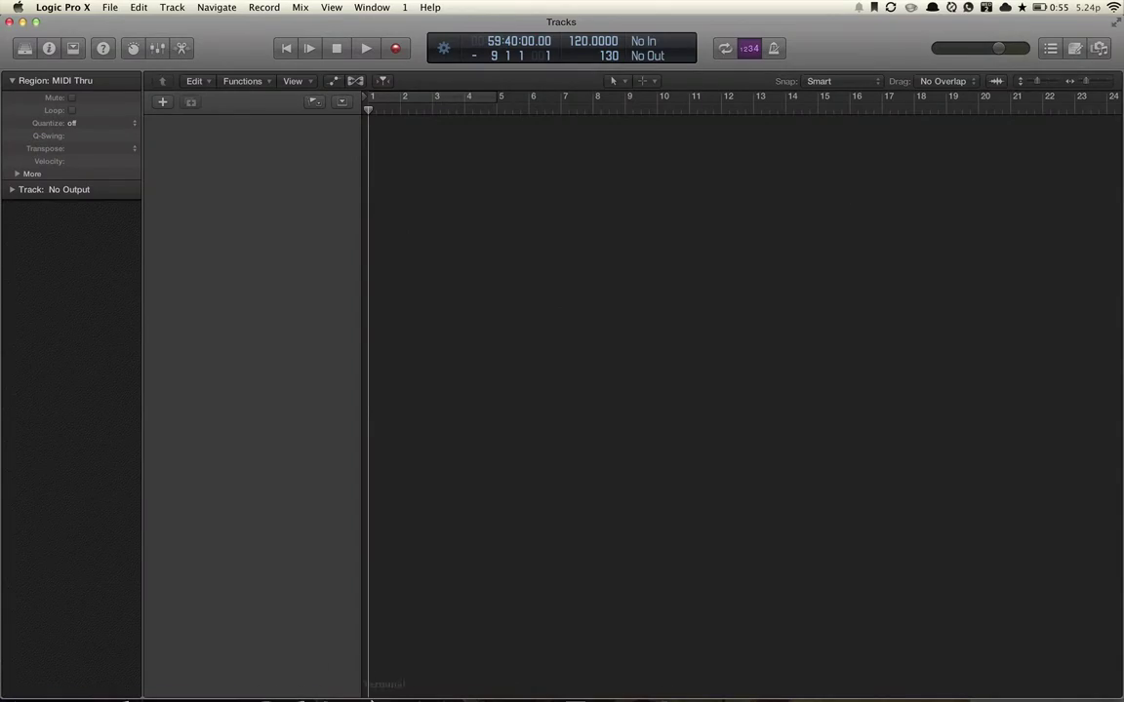
Step: Create one software instrument track with an instrument plug-in routed to Output 1 + 2
key(super+Tab)
key(super+Tab)
key(super+Tab)
key(super+Tab)
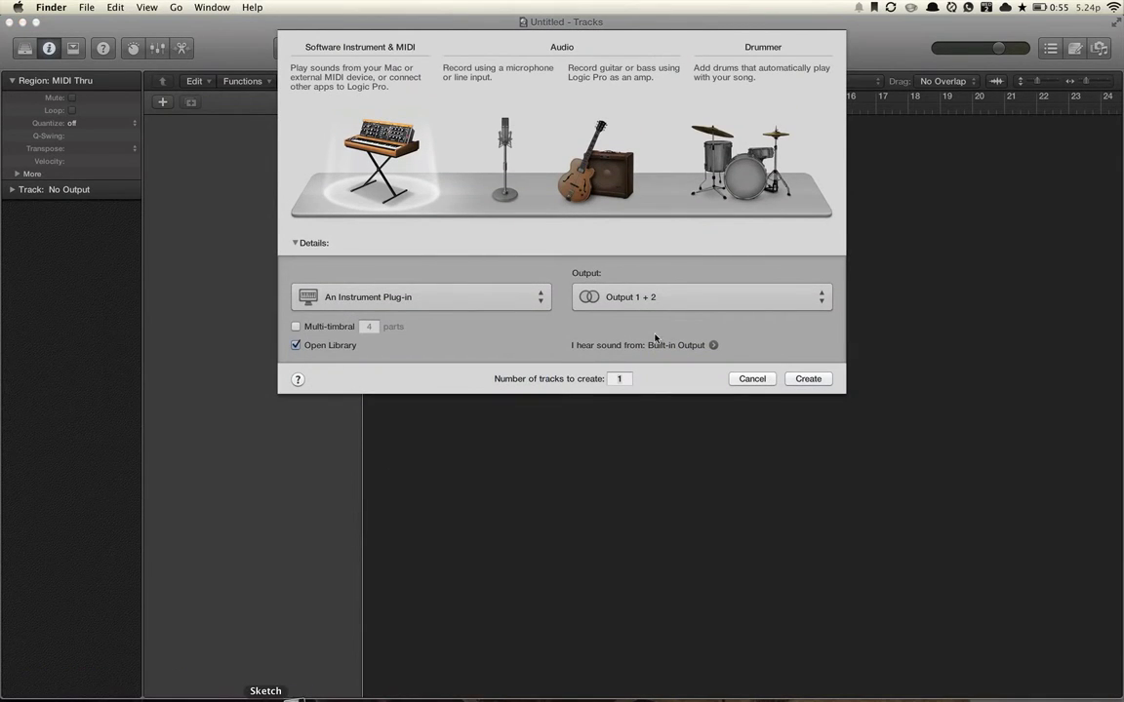
click(809, 380)
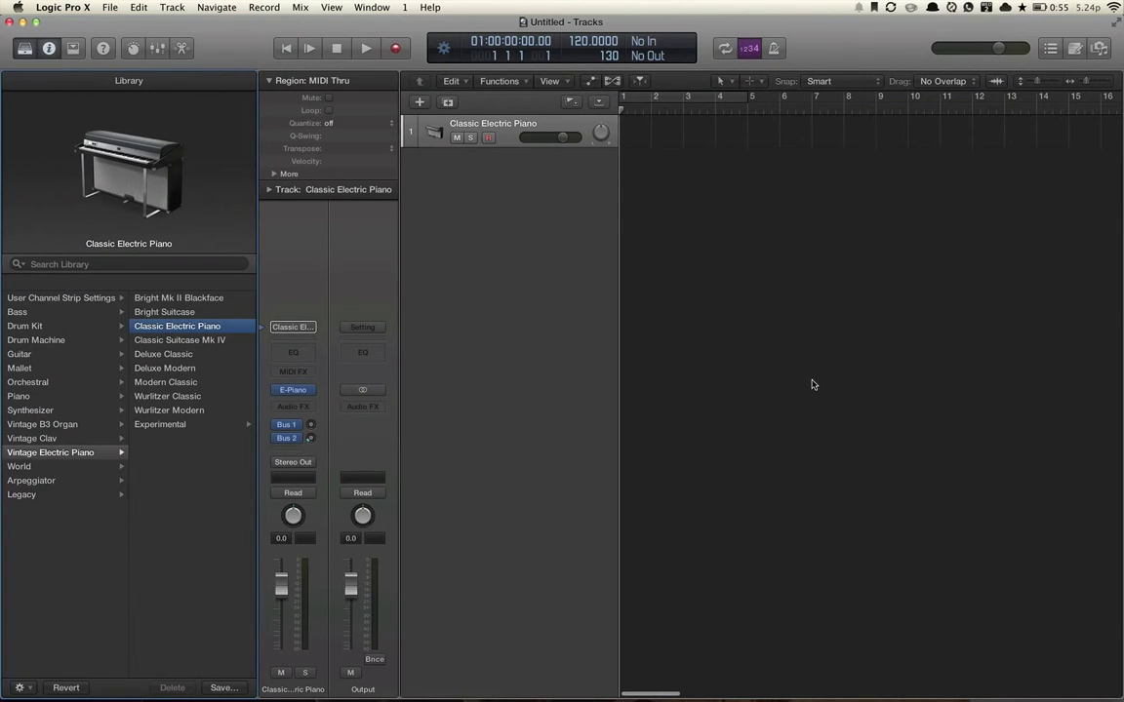
Step: Import the John Coltrane 720p MP4 from the Desktop into the project, extracting only its audio track without opening the movie
click(30, 685)
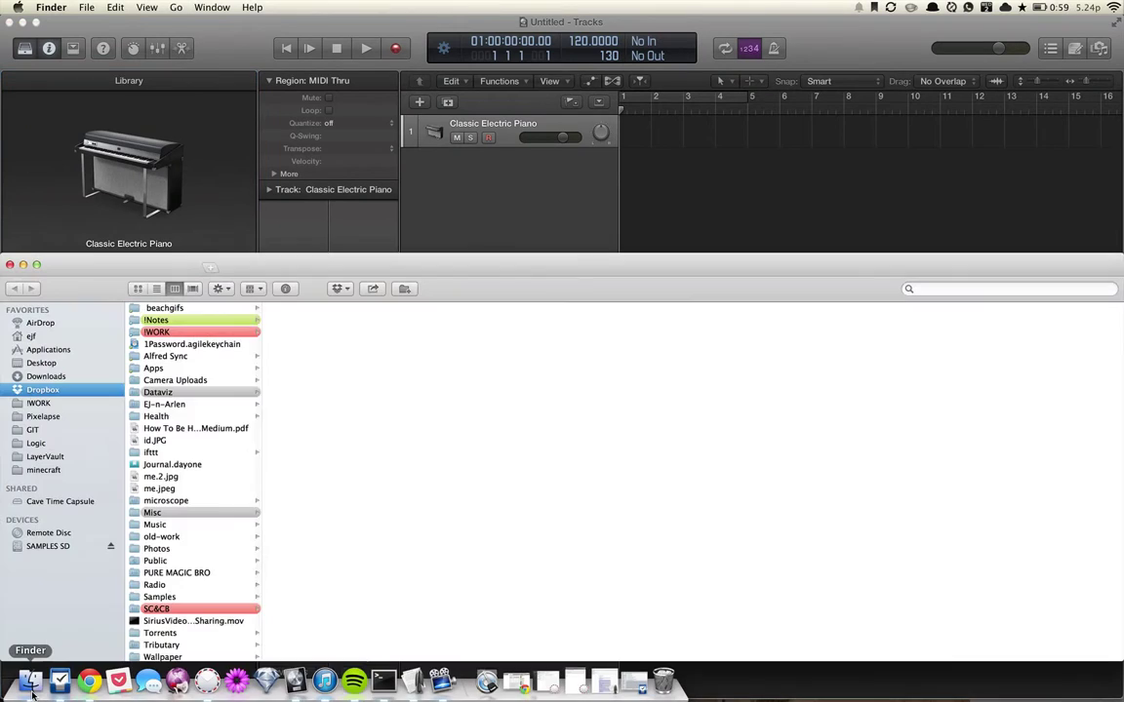
click(42, 363)
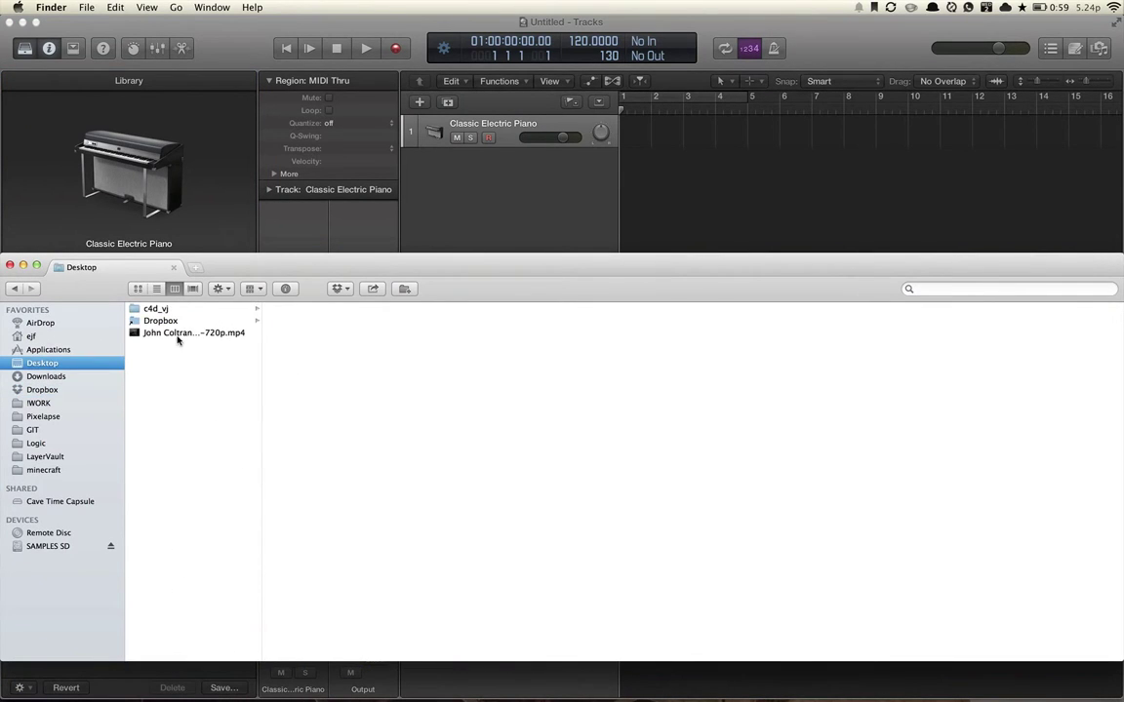
drag(180, 332, 636, 167)
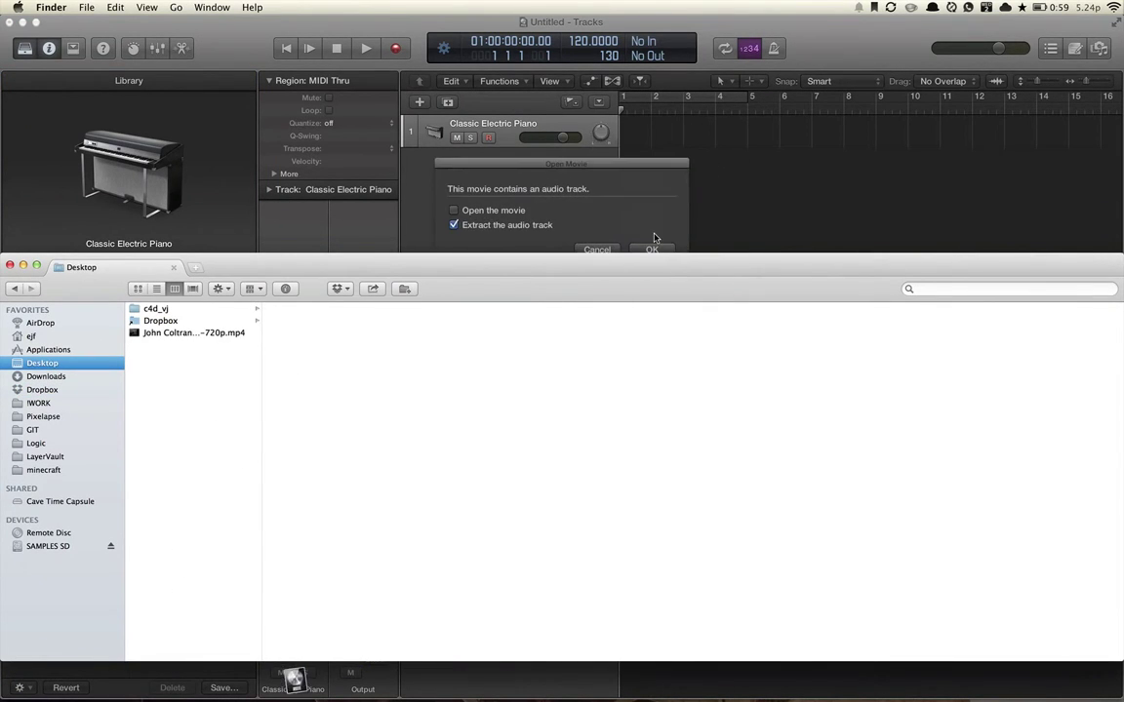
click(524, 199)
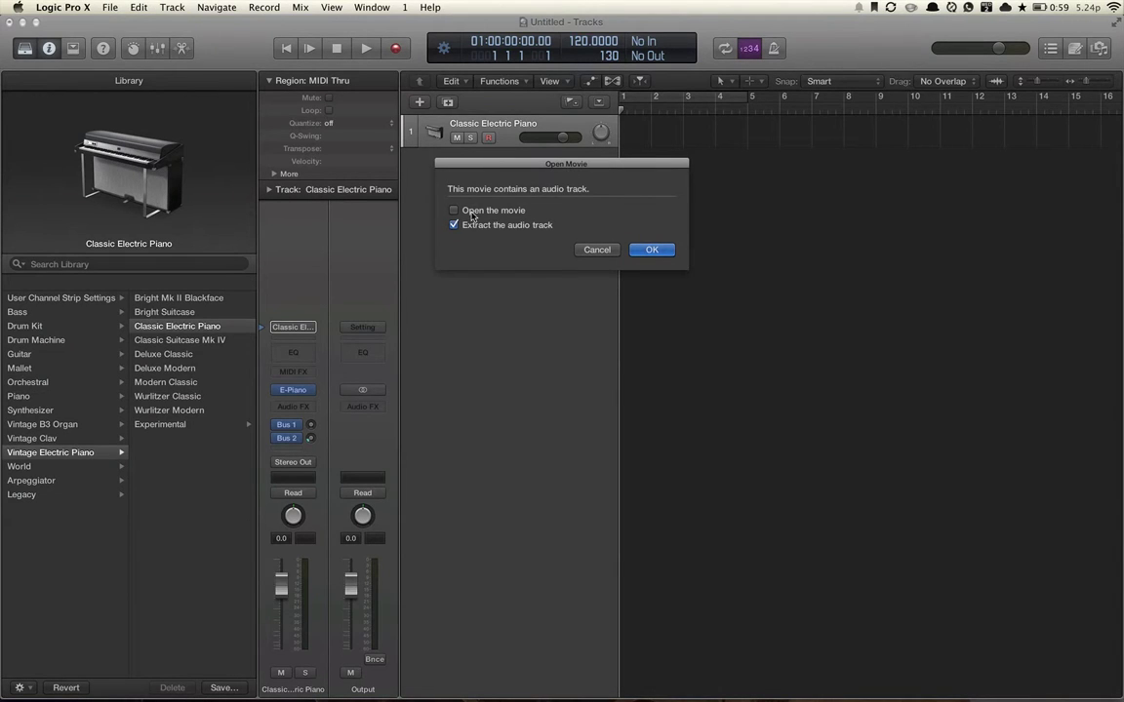
click(473, 216)
click(651, 251)
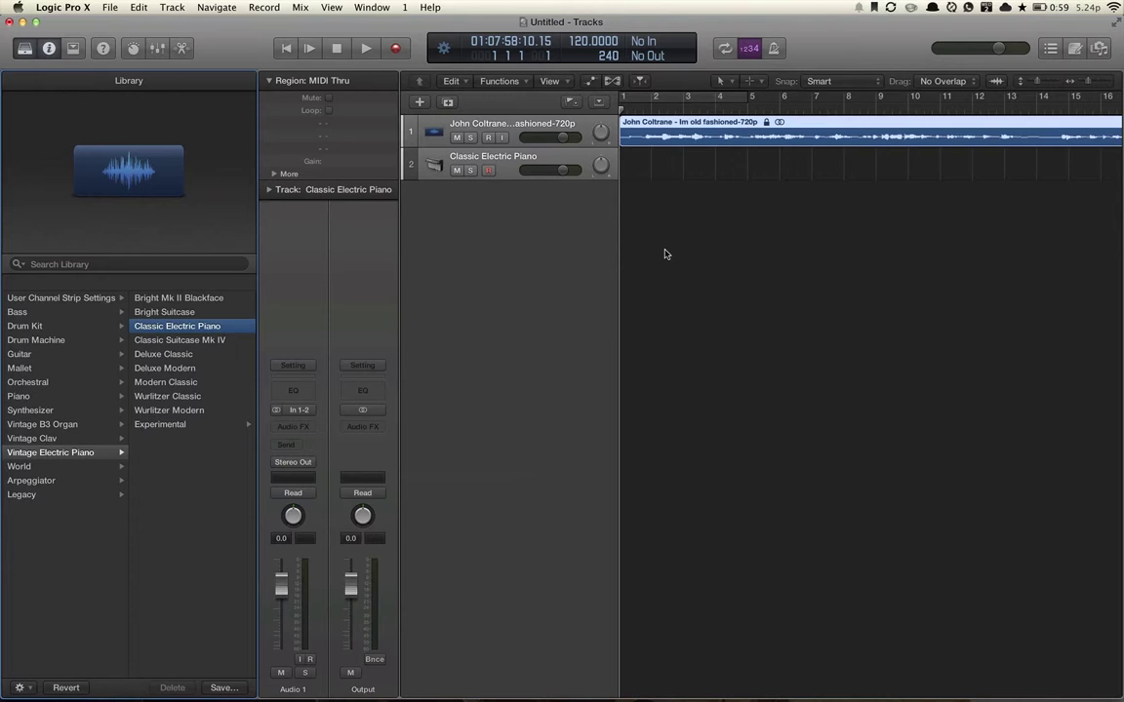
Step: Bounce the imported John Coltrane audio region in place and delete the original audio track
right_click(682, 135)
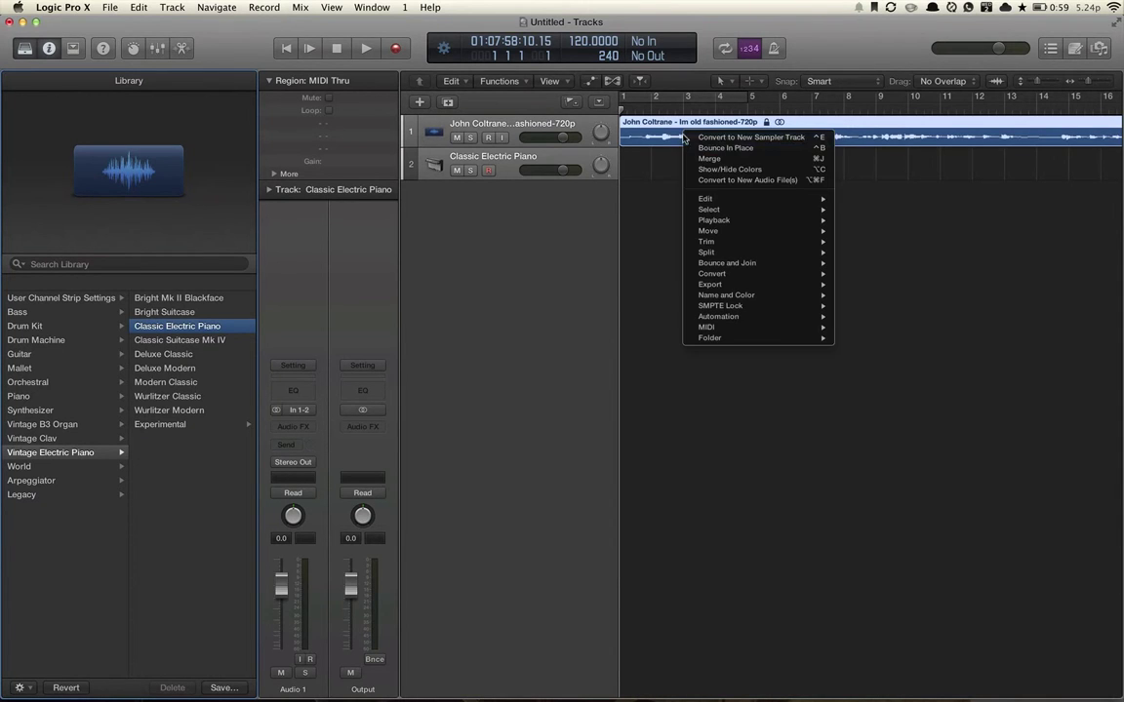
click(763, 154)
click(671, 275)
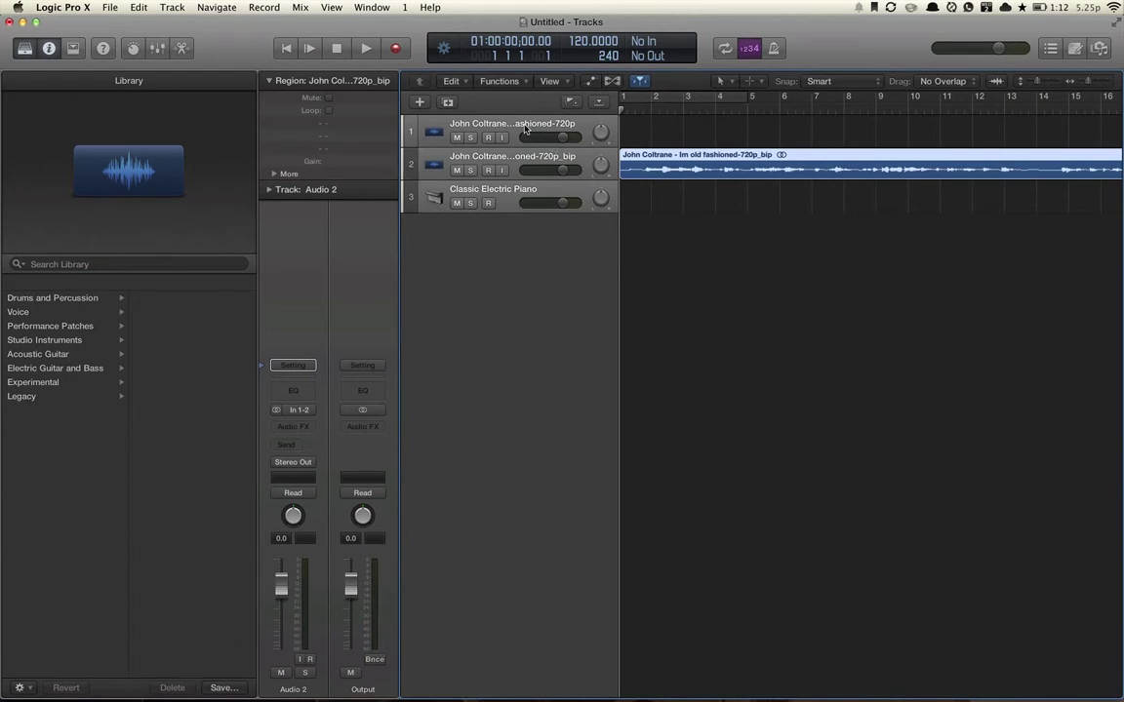
click(474, 117)
key(super+BackSpace)
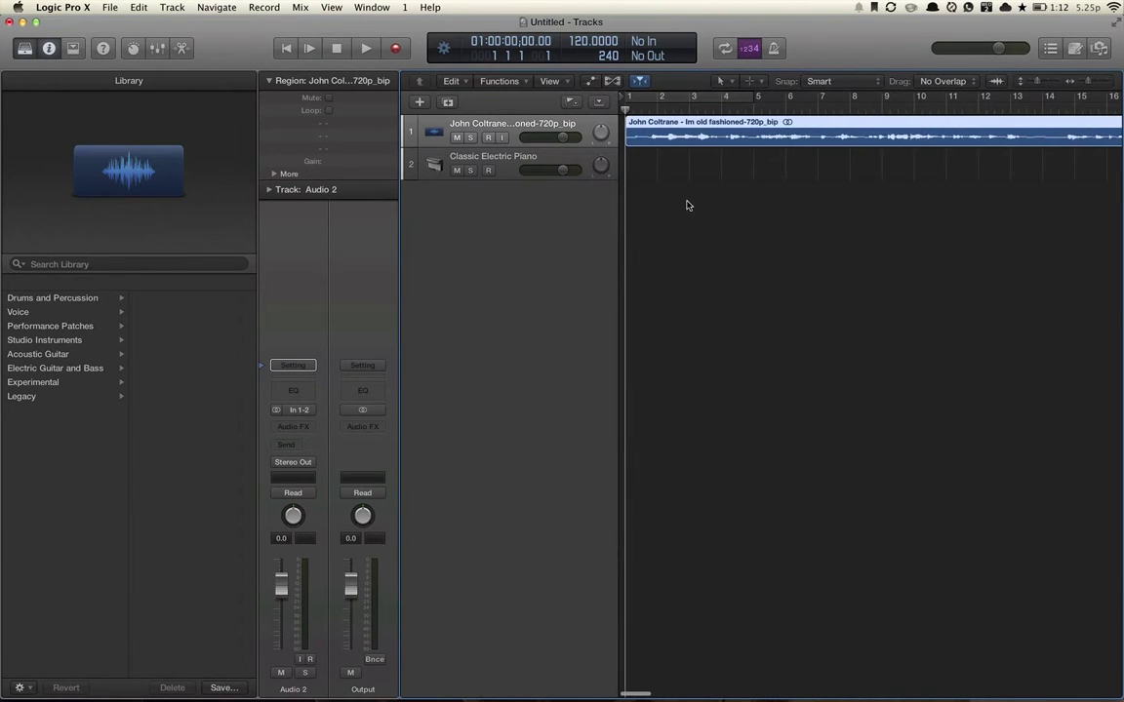
Step: Play the bounced recording at a raised volume and look up the all8.com Tap for Beats Per Minute tool in Chrome
key(space)
key(XF86AudioRaiseVolume)
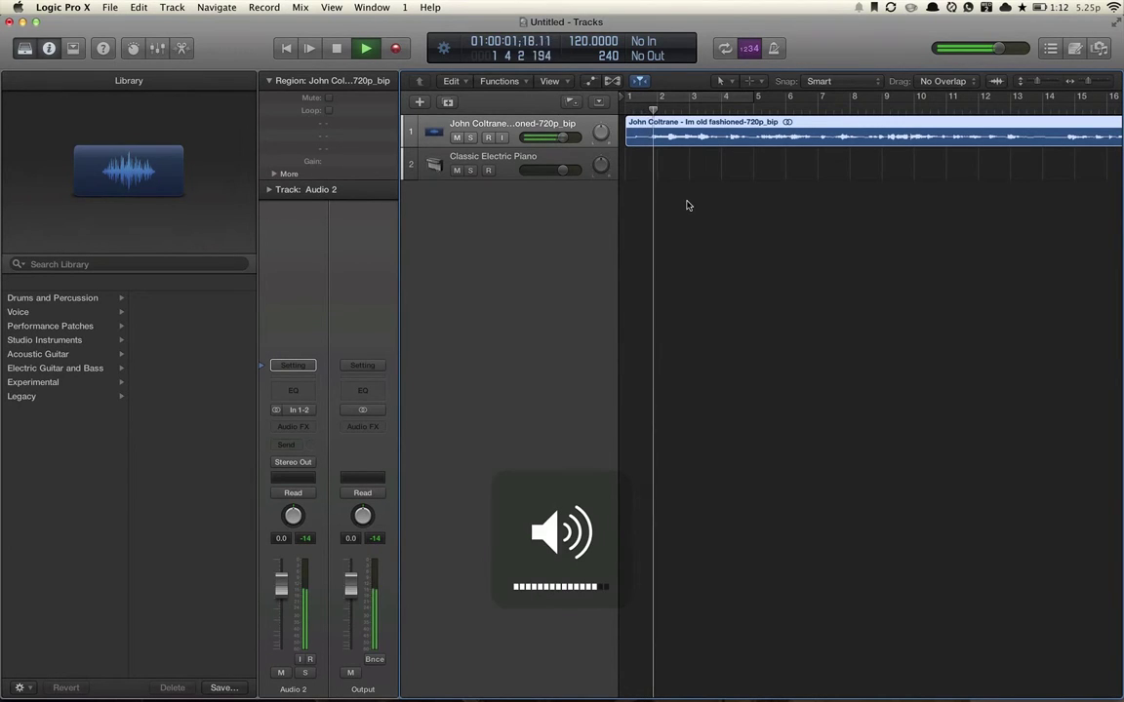
mouse_move(210, 688)
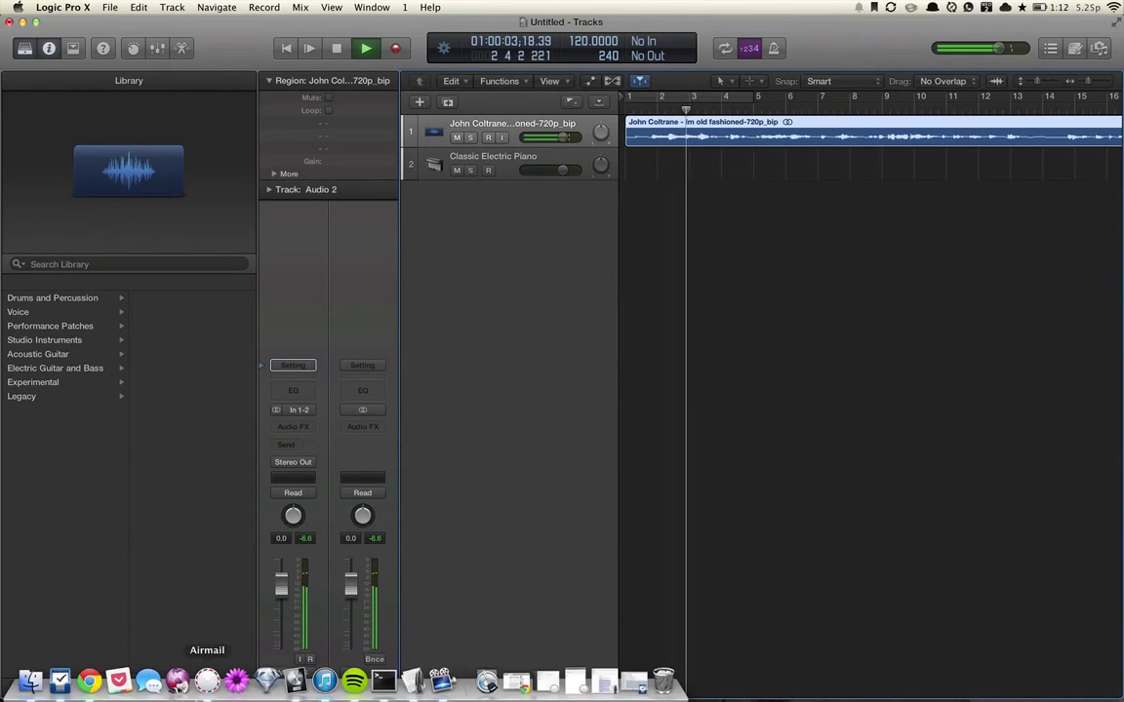
click(92, 685)
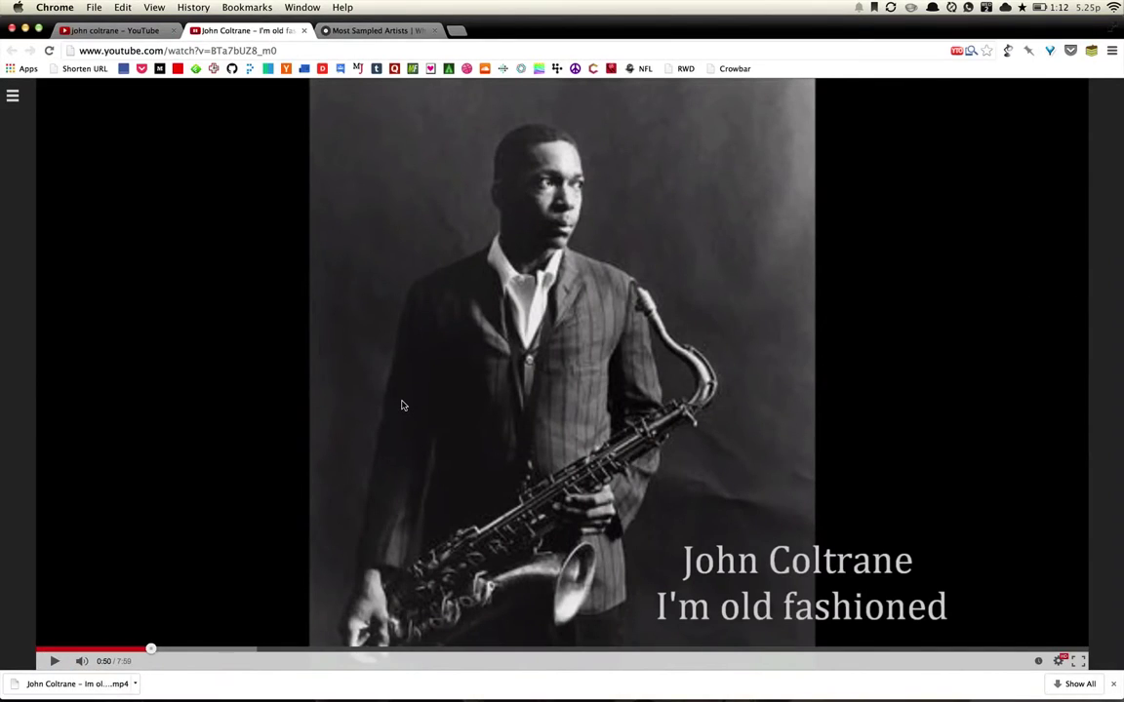
key(super+t)
text(tap)
key(Down)
key(Return)
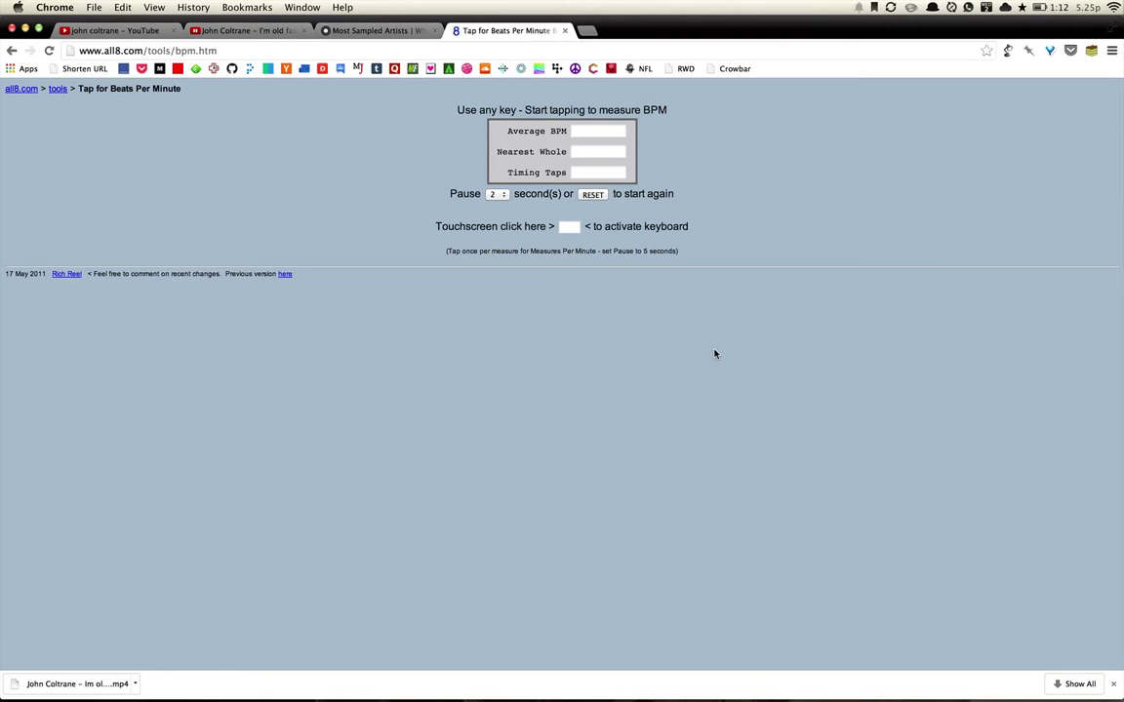
key(super+w)
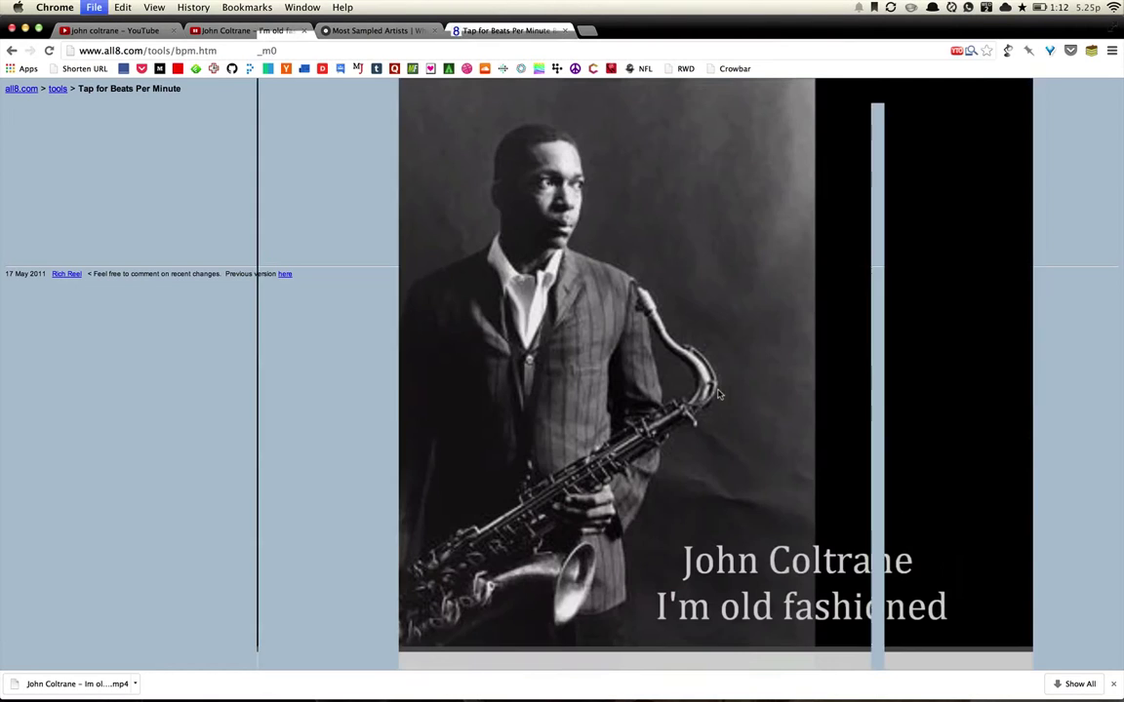
Step: Switch back to Logic Pro X and set the project tempo to 96 BPM
key(super+Tab)
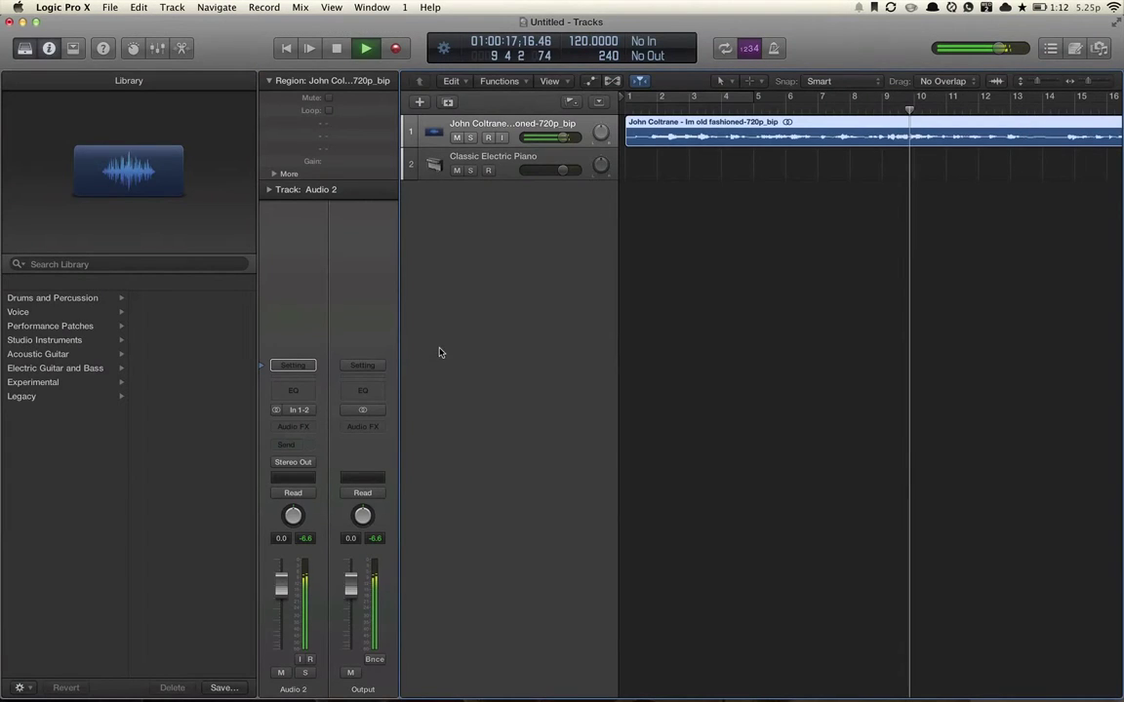
drag(600, 41, 616, 145)
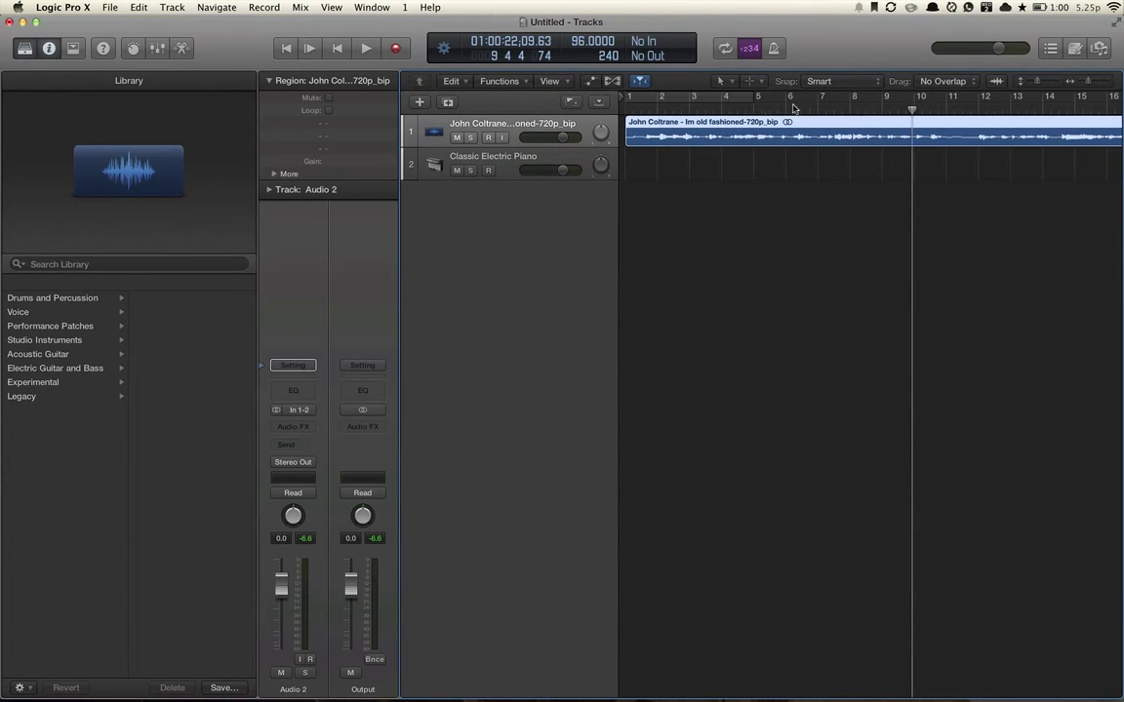
Step: Convert the bounced region to a new sampler track with zones from transient markers and a trigger note range of C1 to G8
right_click(704, 142)
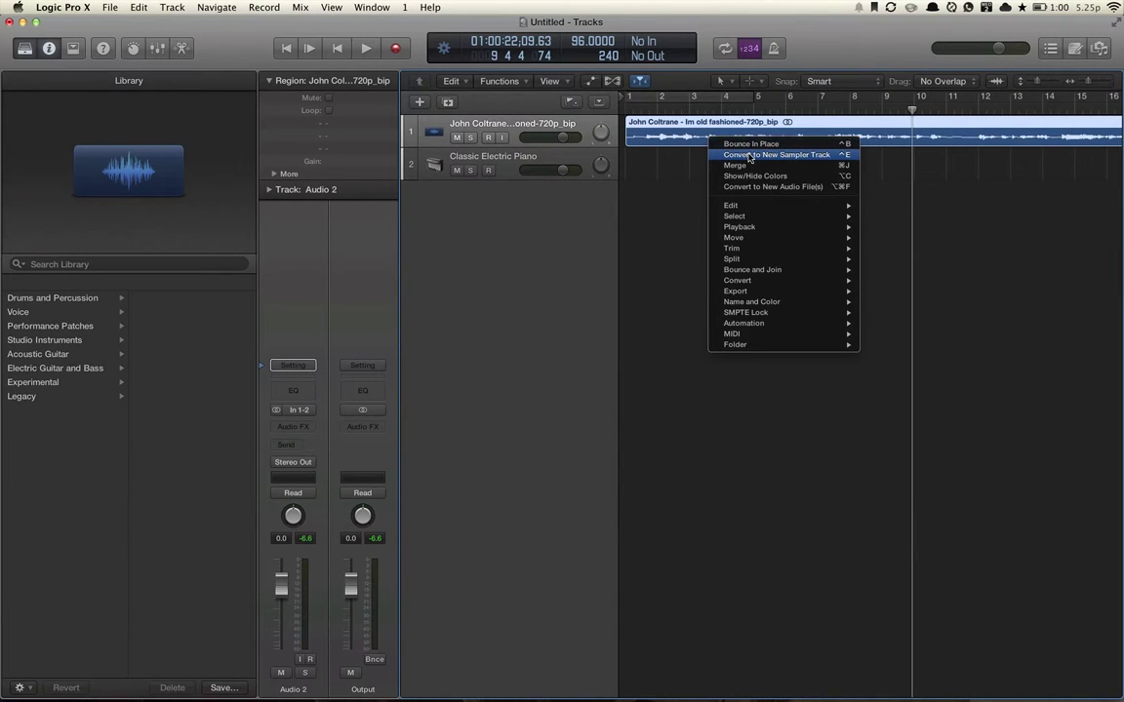
click(752, 156)
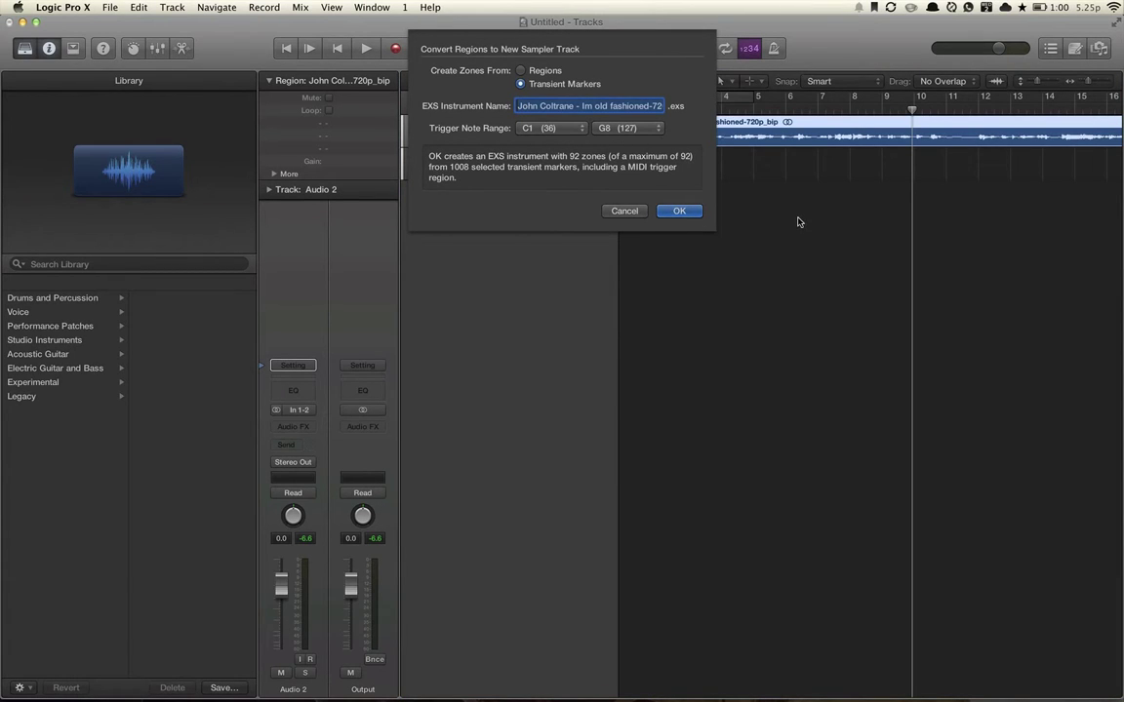
click(681, 212)
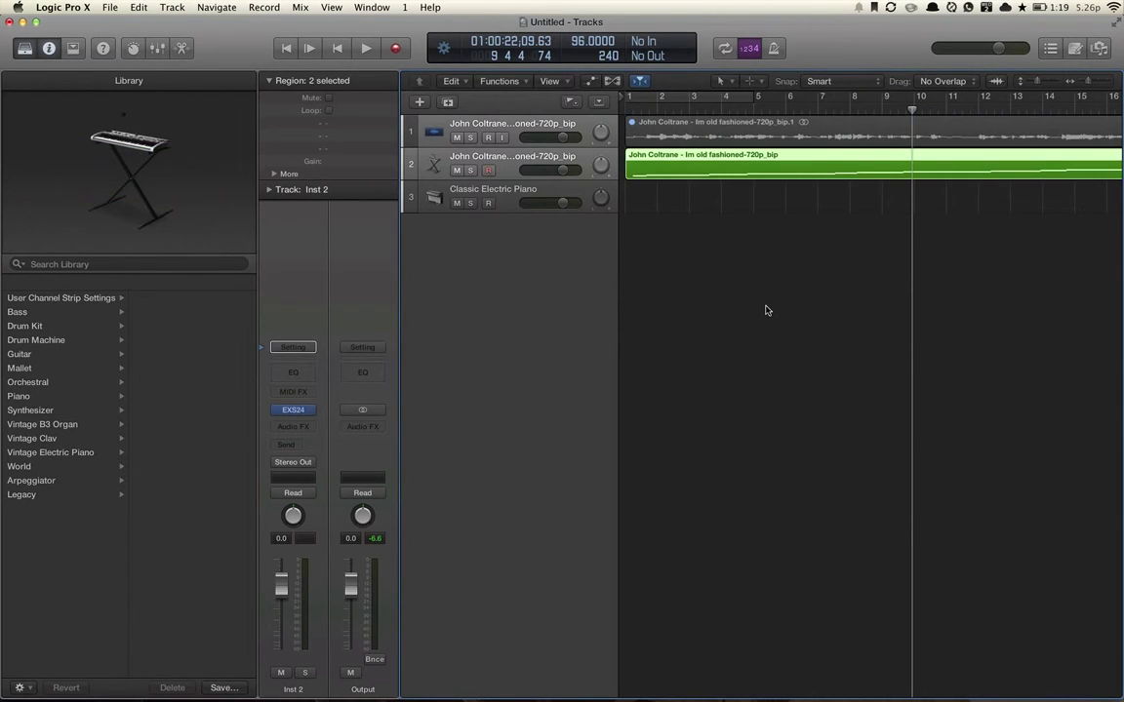
Step: Listen to the new sampler track from the start of the project, then stop playback
key(Return)
key(space)
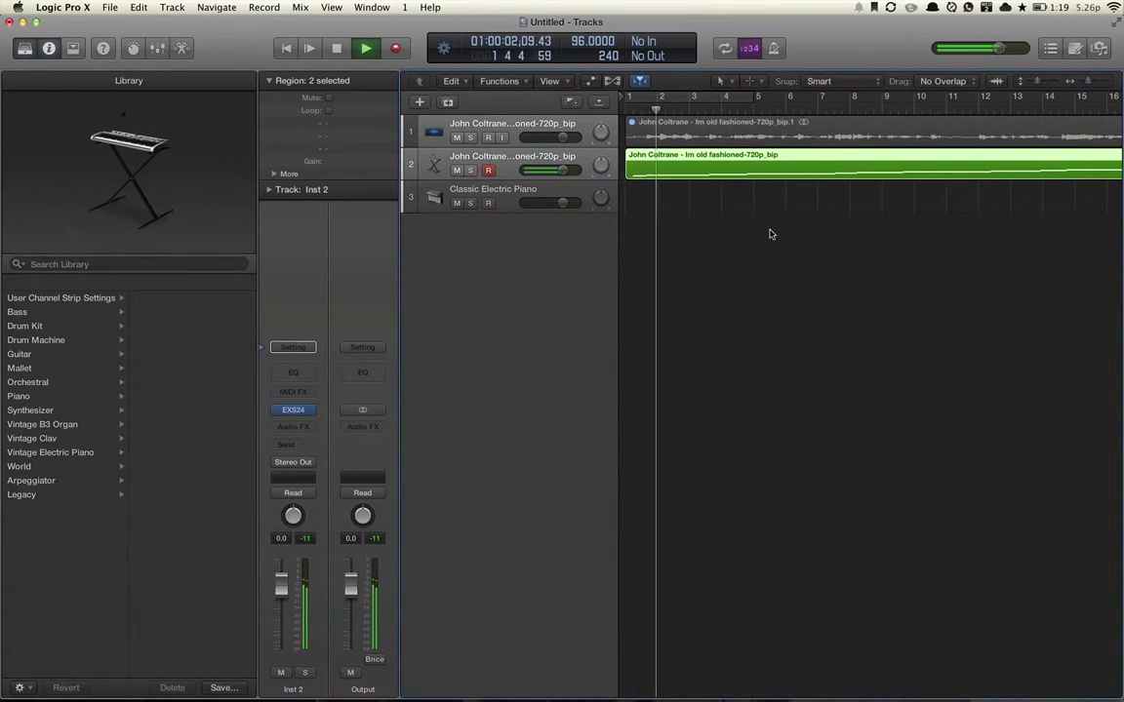
scroll(803, 215, right, 3)
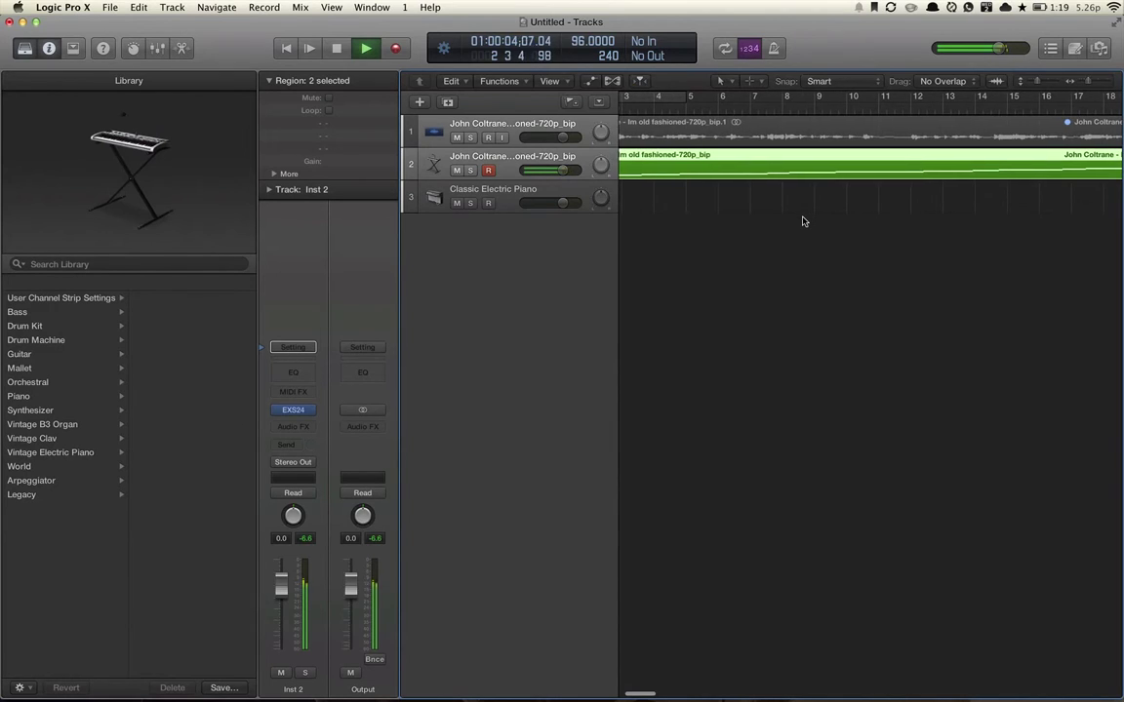
scroll(803, 222, left, 3)
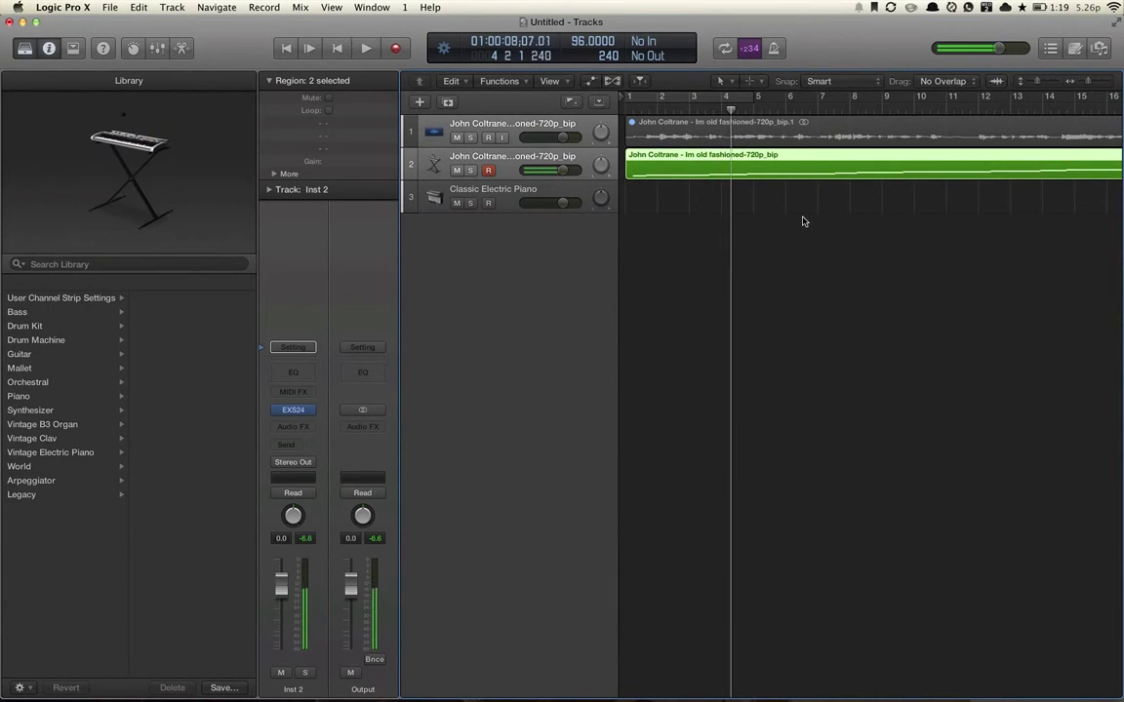
key(space)
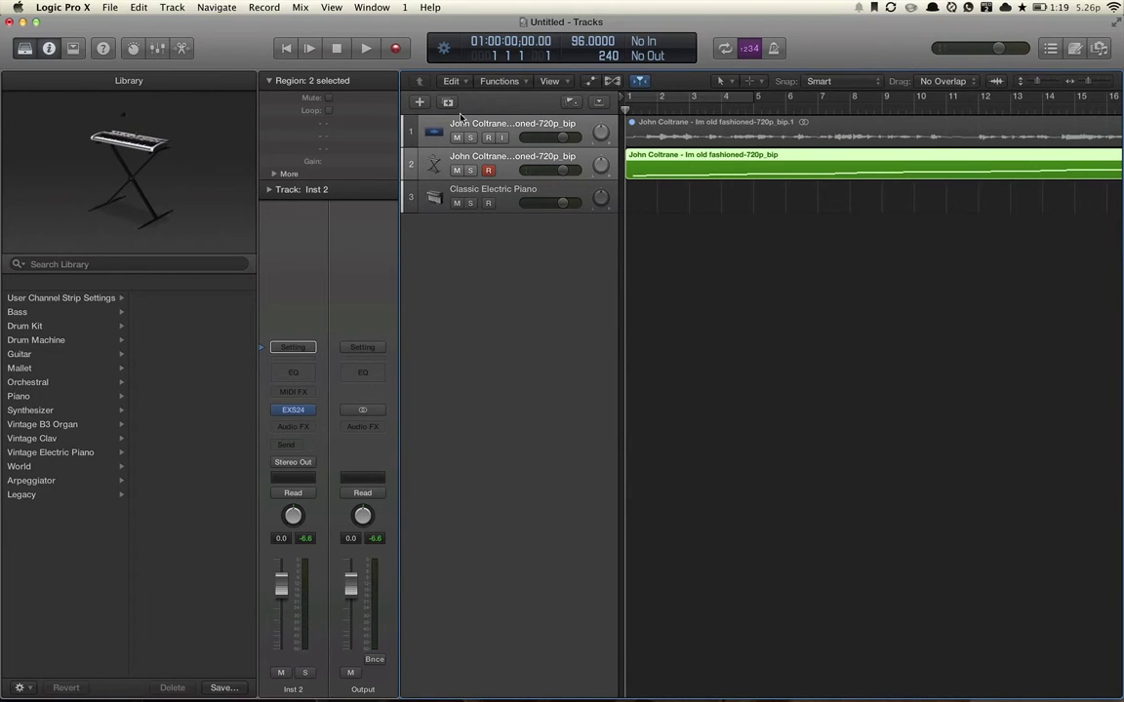
Step: Add another software instrument track with an instrument plug-in routed to Output 1 + 2
click(421, 103)
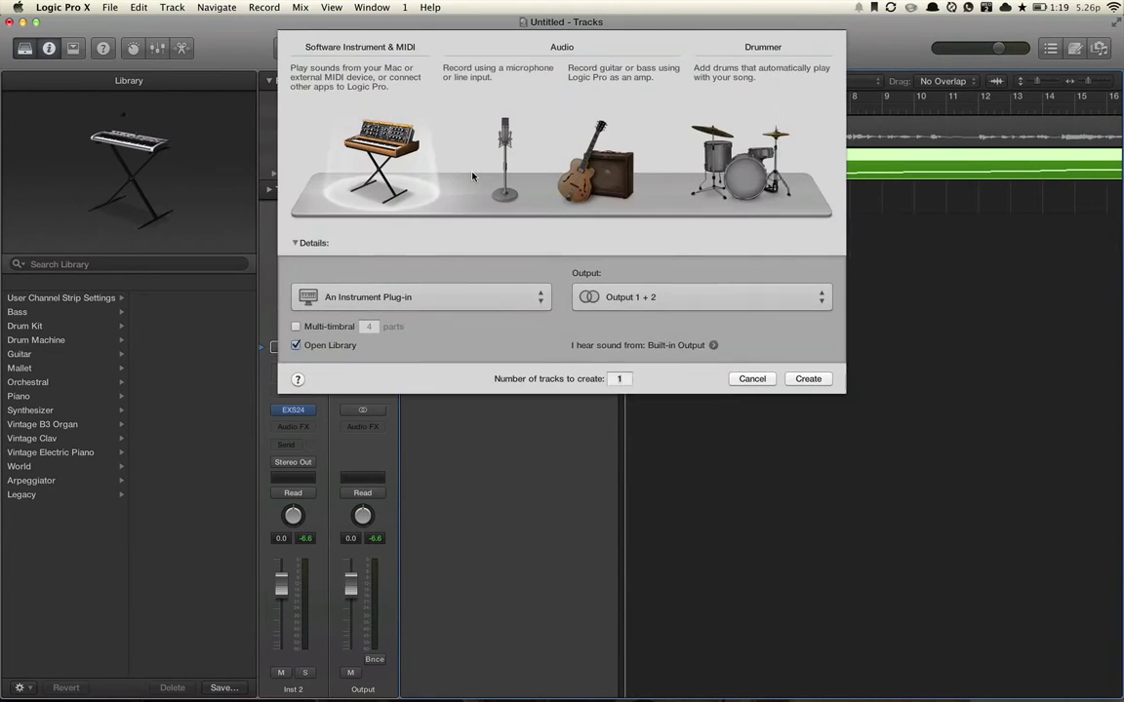
key(Return)
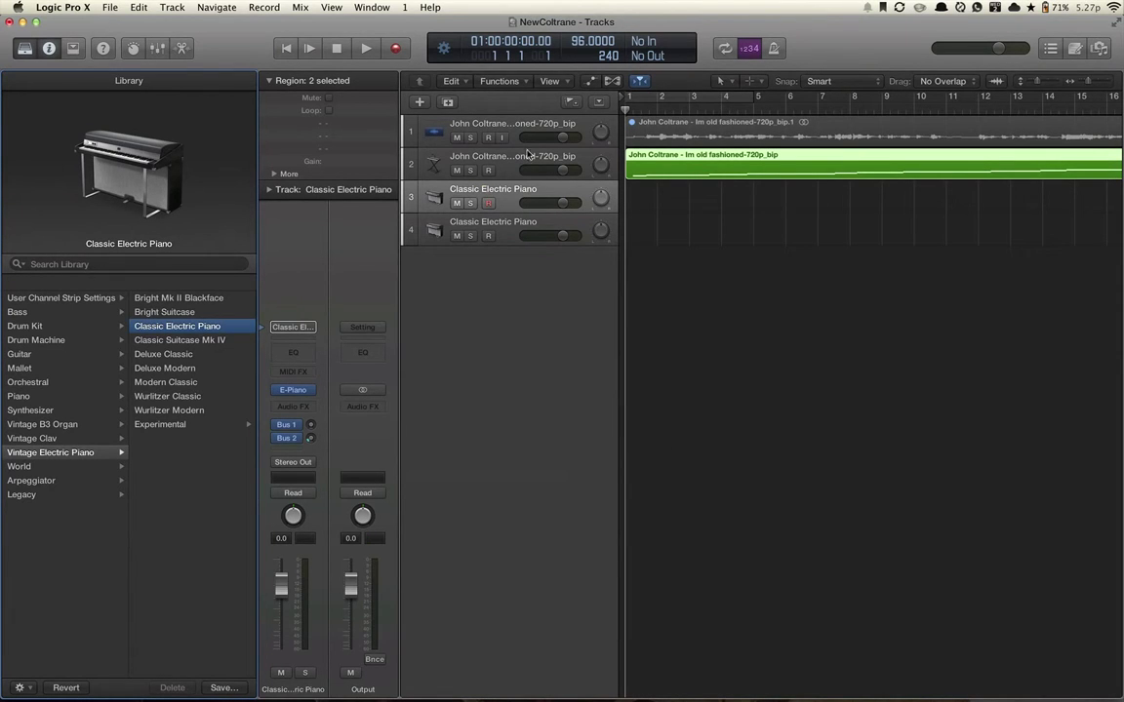
Step: Delete the MIDI trigger region from the John Coltrane sampler track, leaving the track selected
click(506, 163)
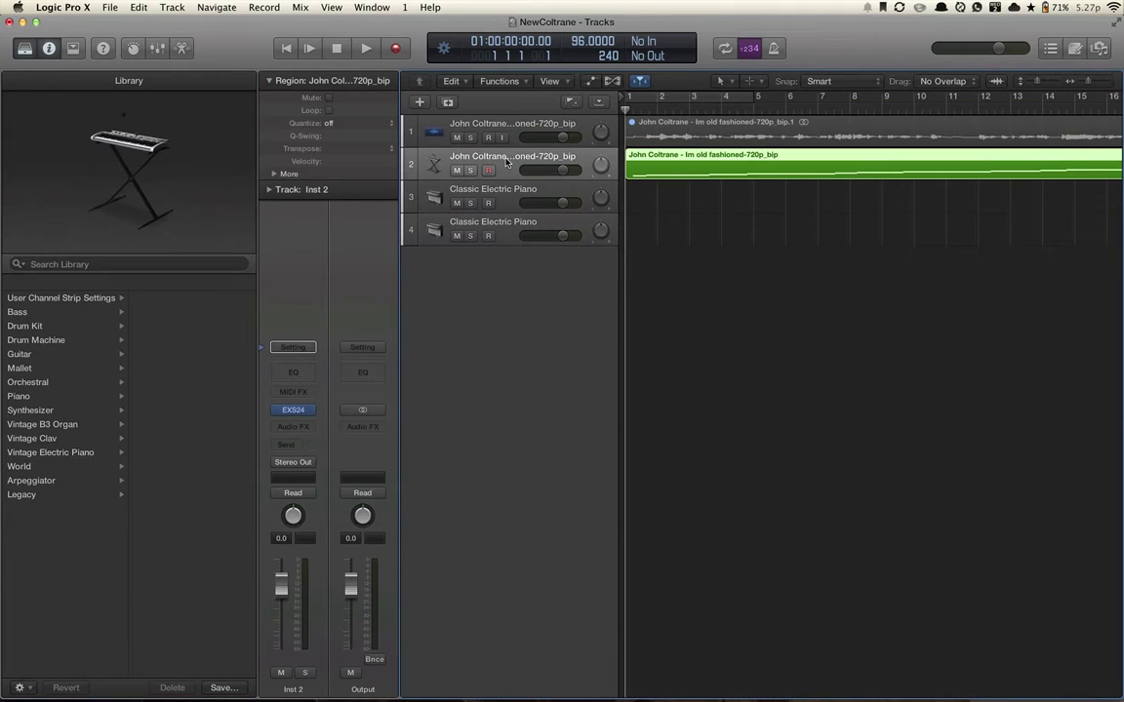
click(733, 187)
click(724, 168)
key(Delete)
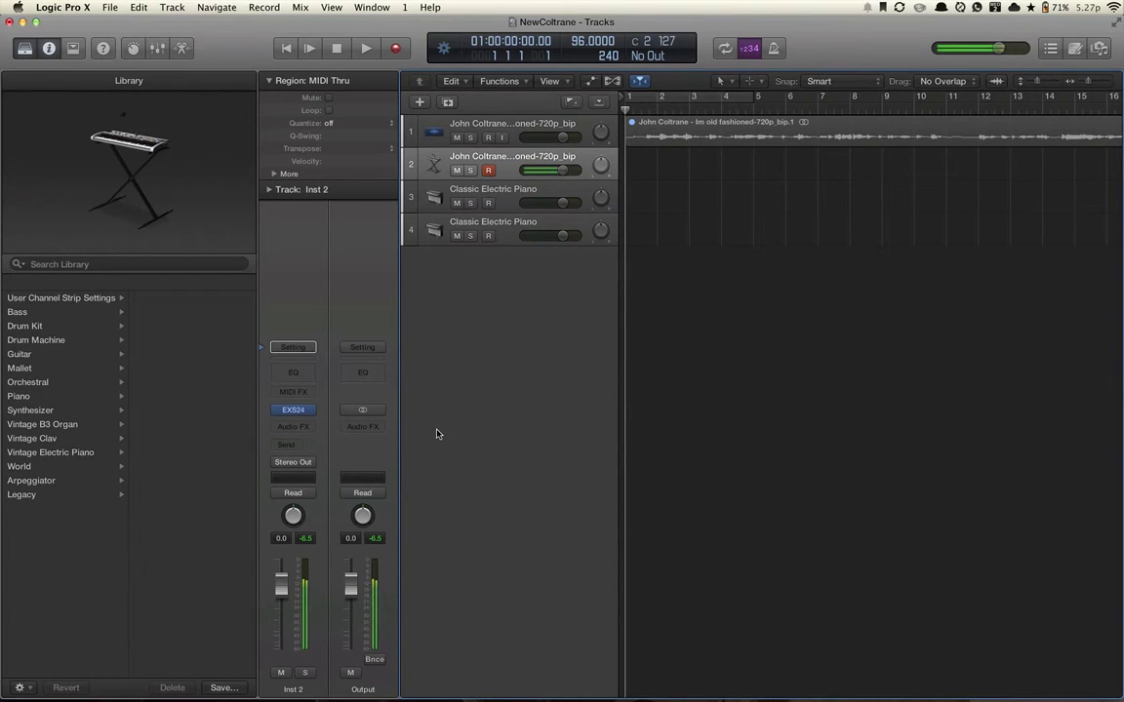
Step: Open the sampler track's EXS24 plug-in and its Instrument Editor, and enlarge the editor window to show the zones
click(295, 409)
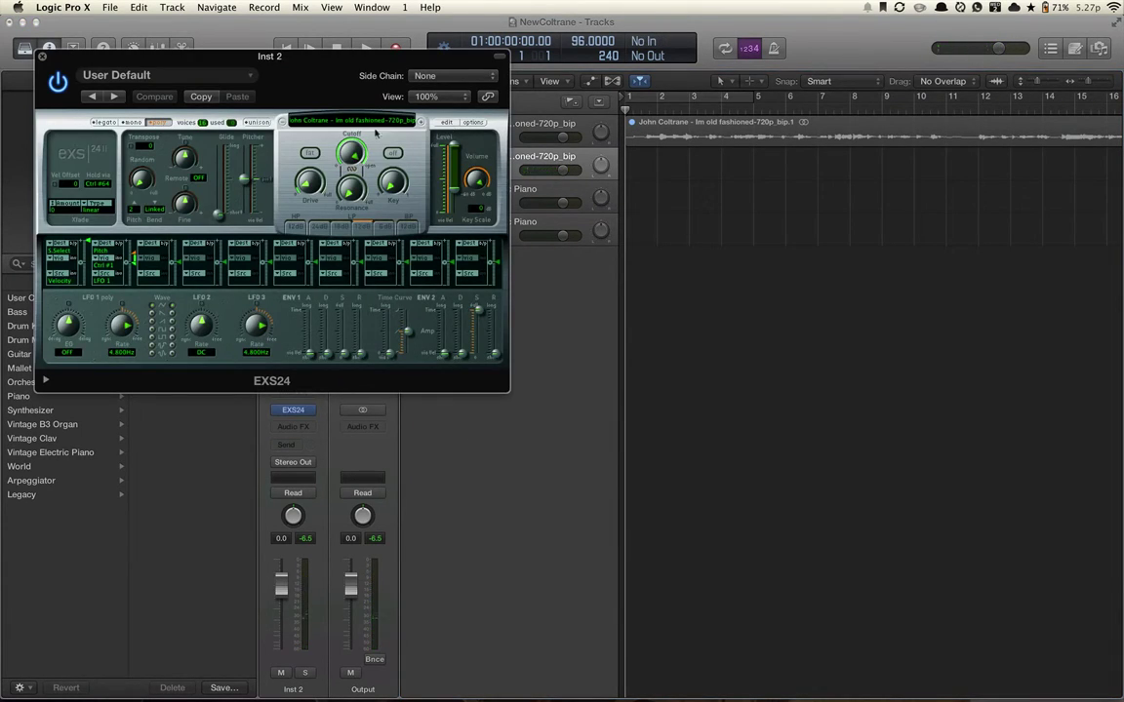
click(444, 123)
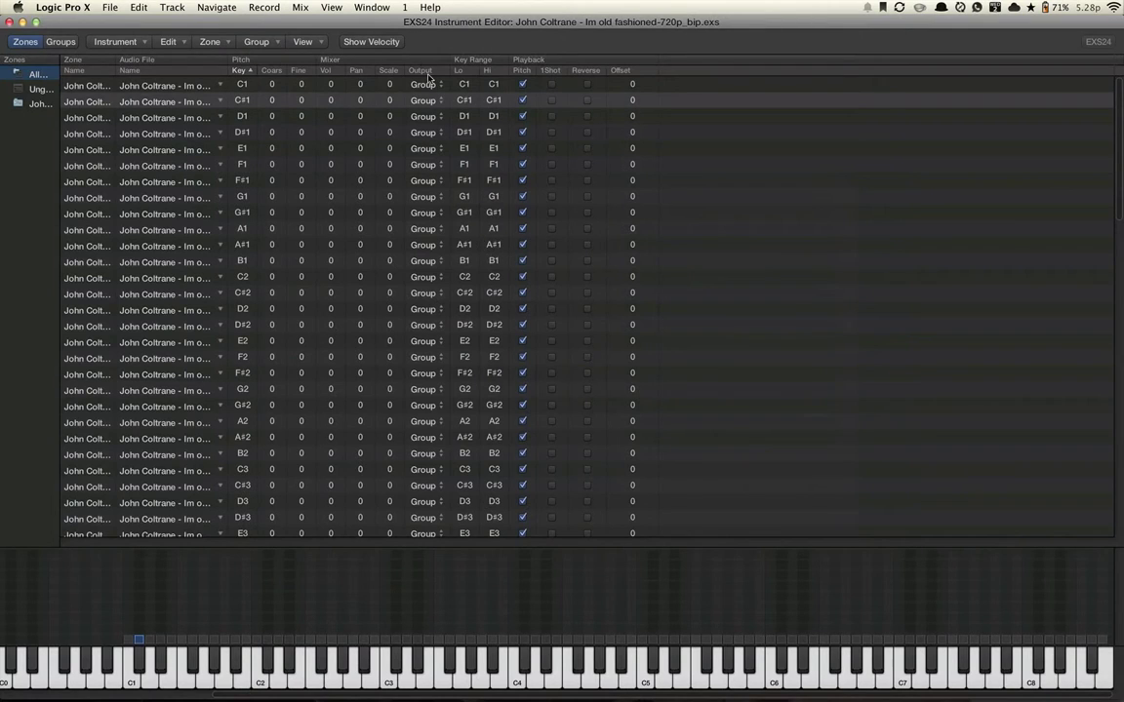
double_click(389, 31)
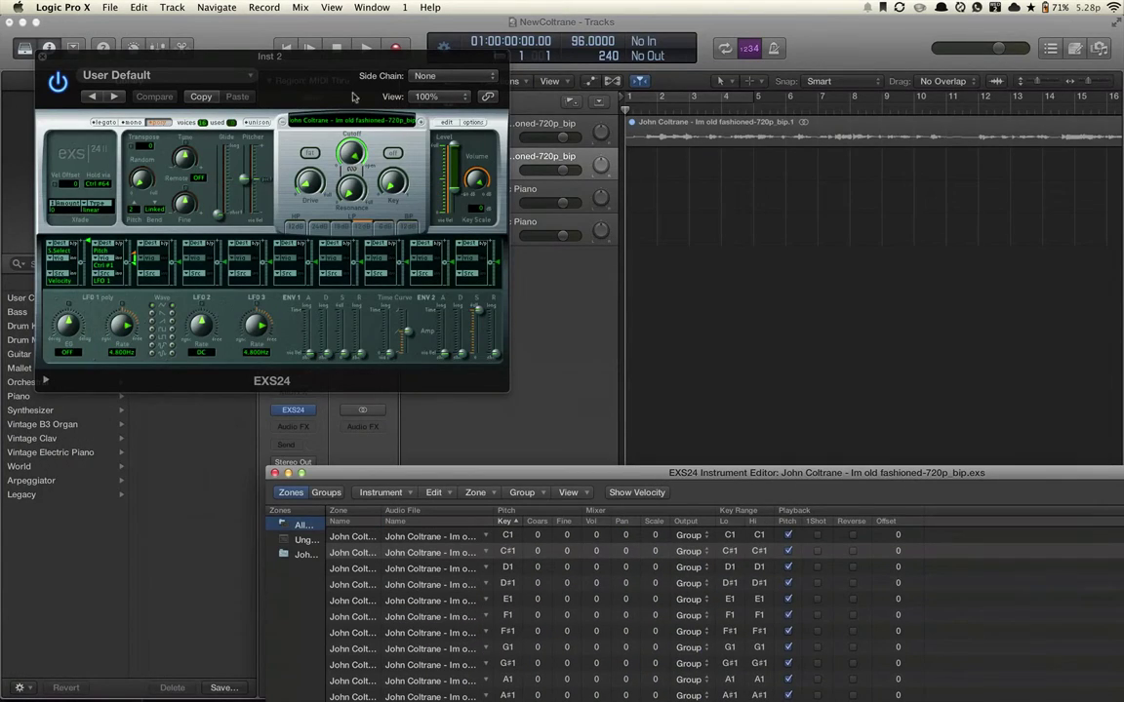
drag(327, 67, 456, 46)
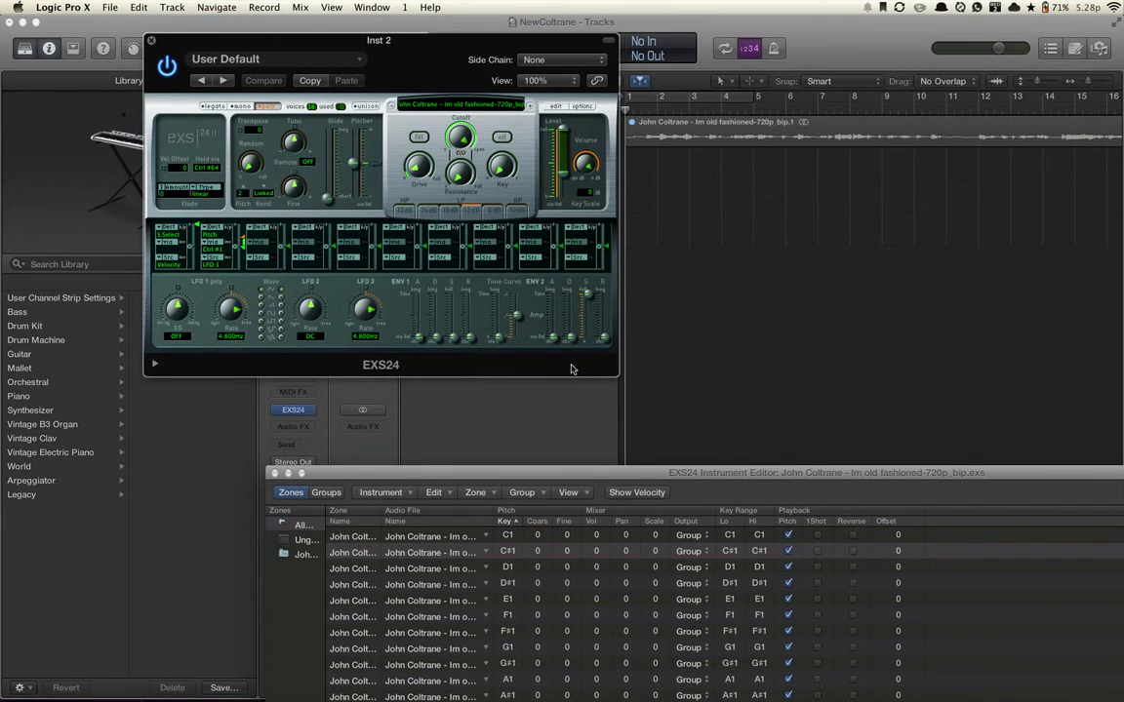
drag(580, 471, 386, 183)
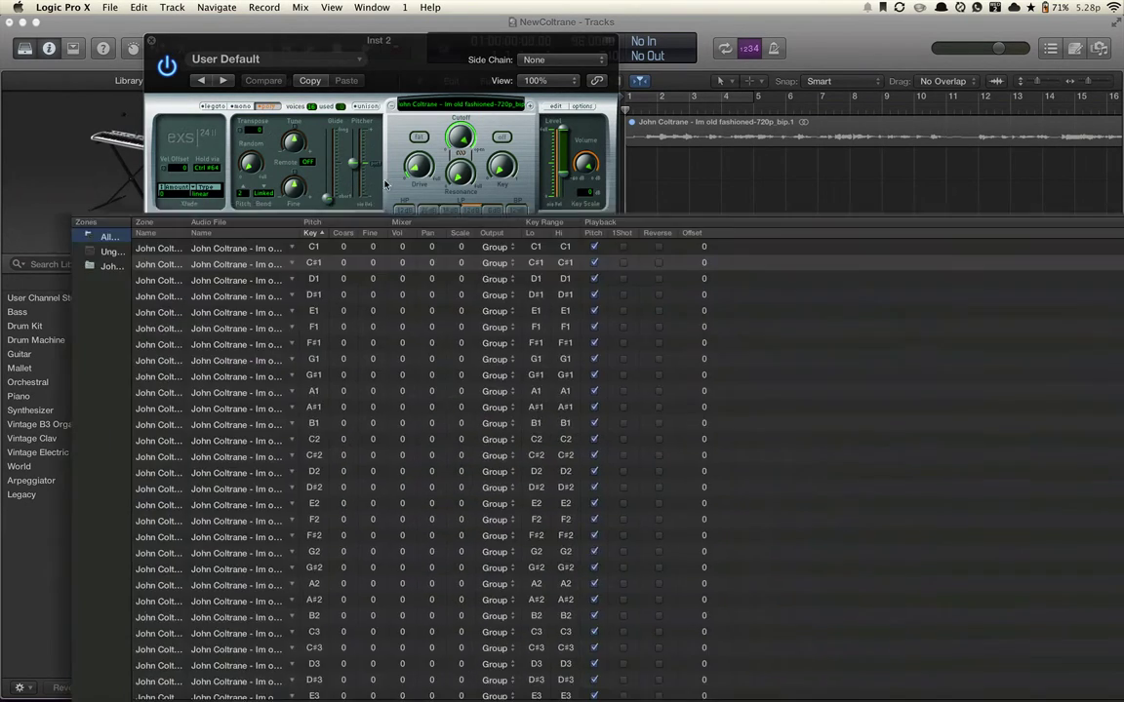
double_click(386, 184)
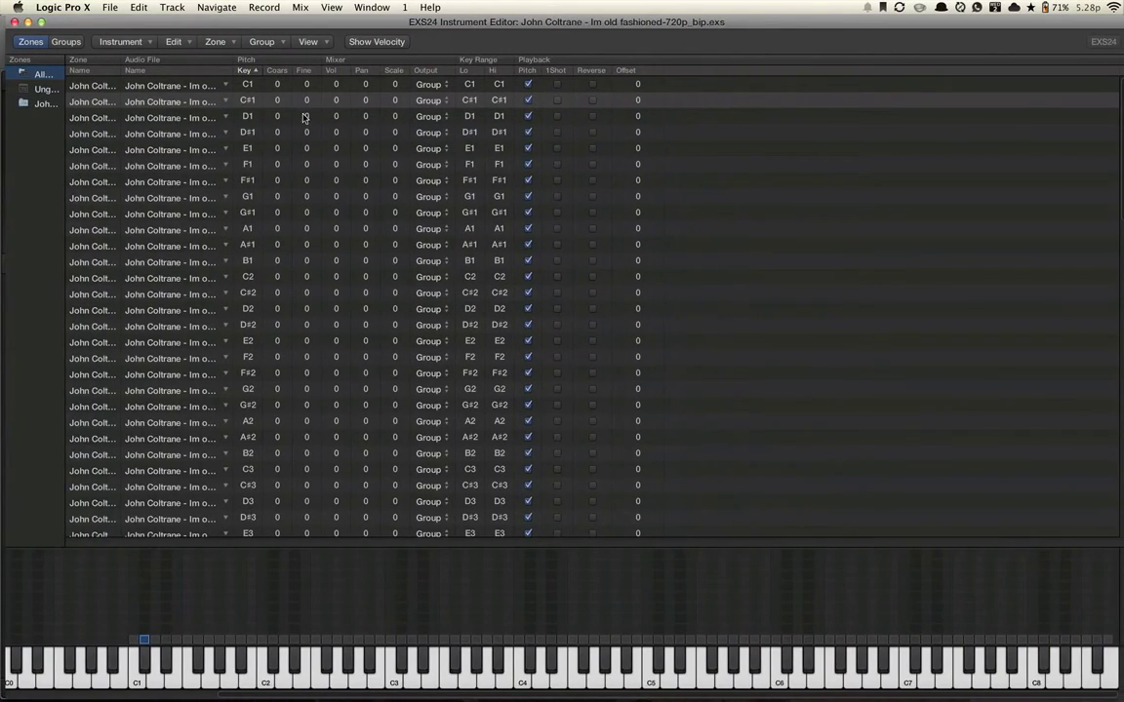
Step: Enable 1Shot playback for all zones of the John Coltrane sampler instrument
scroll(324, 180, down, 5)
scroll(323, 181, up, 5)
click(312, 162)
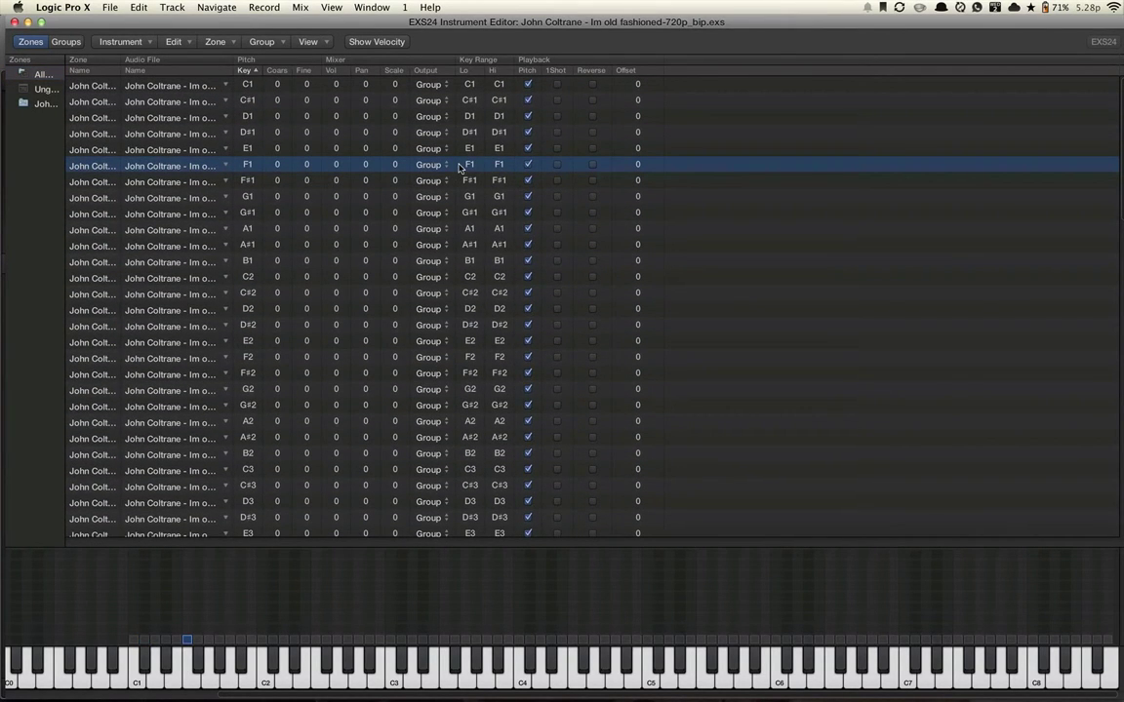
key(super+a)
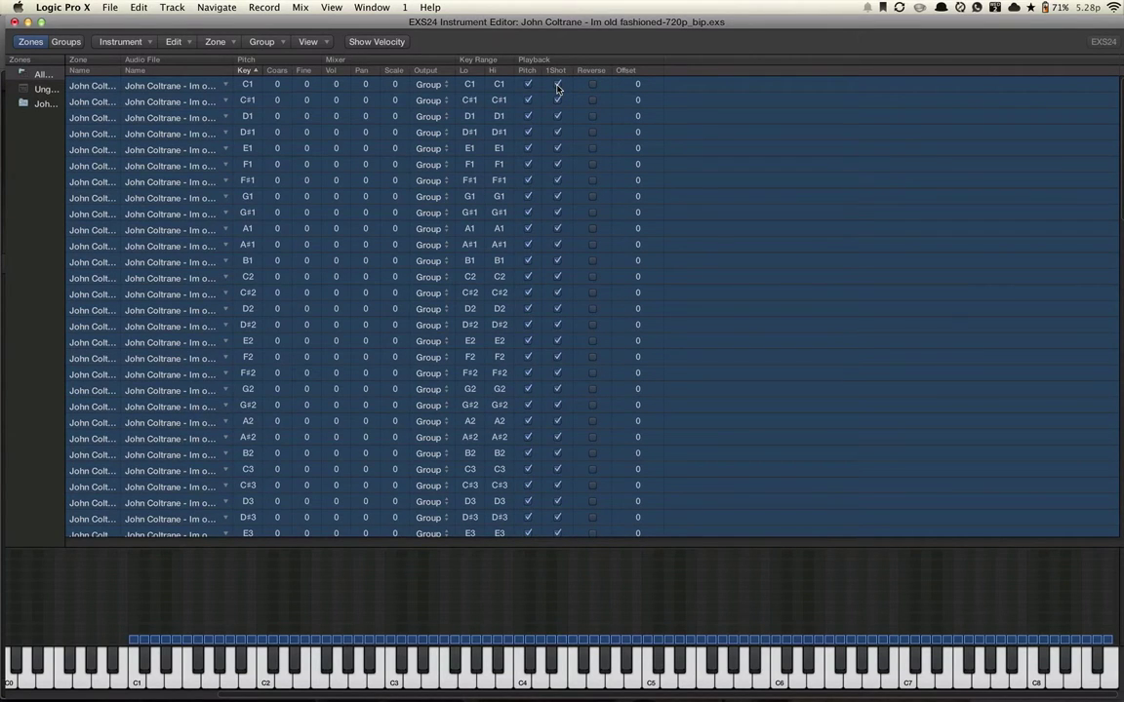
click(557, 88)
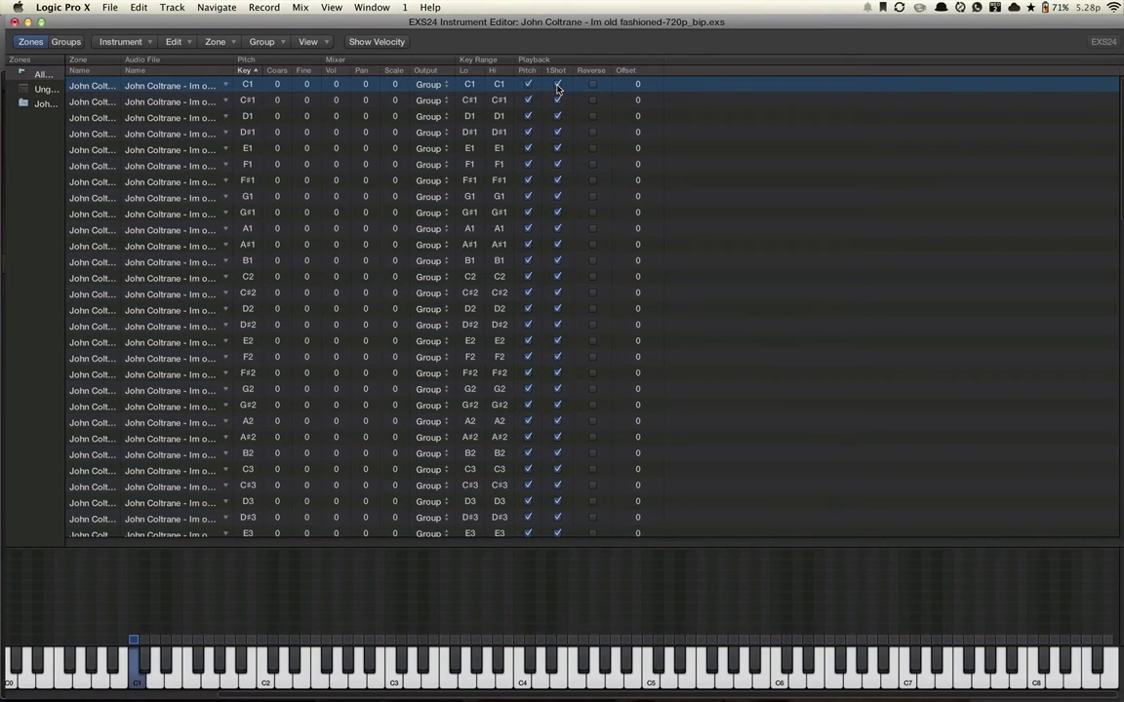
Step: Step through the sampler zones between C1 and D2 to examine the individual slices
key(Down)
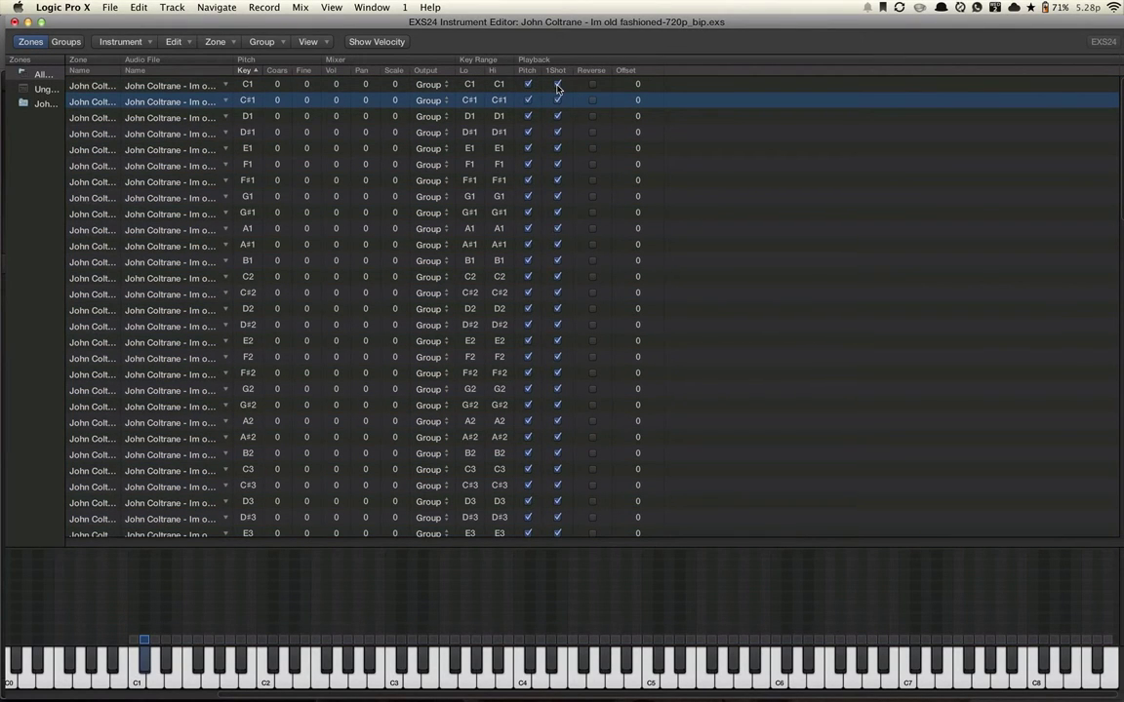
key(Down)
key(Down)
key(Down)
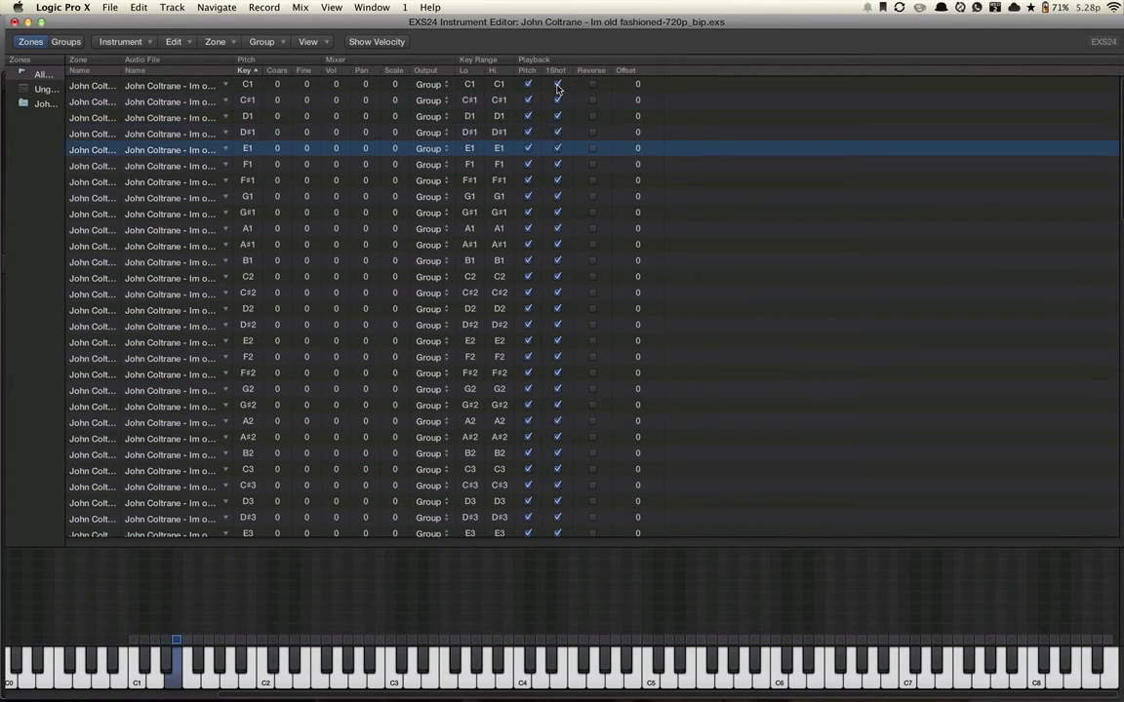
key(Down)
key(Down)
key(Down)
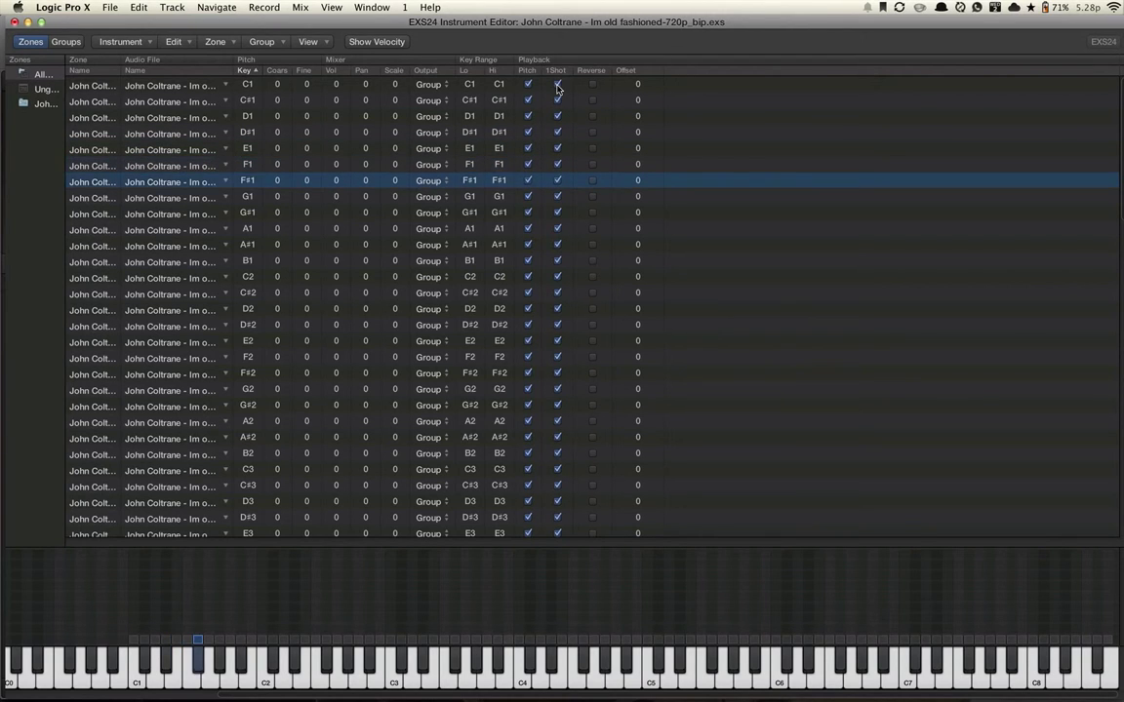
key(Down)
key(Down)
key(Down)
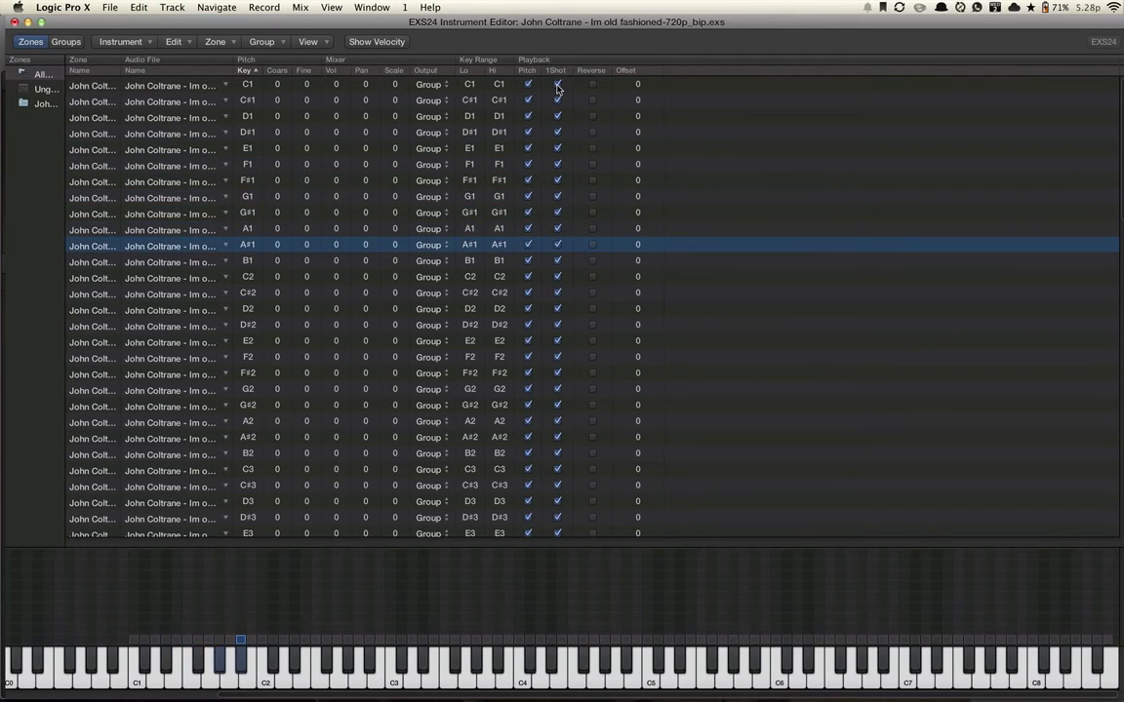
key(Up)
key(Up)
key(Up)
key(Down)
key(Down)
key(Down)
key(Down)
key(Down)
key(Down)
key(Down)
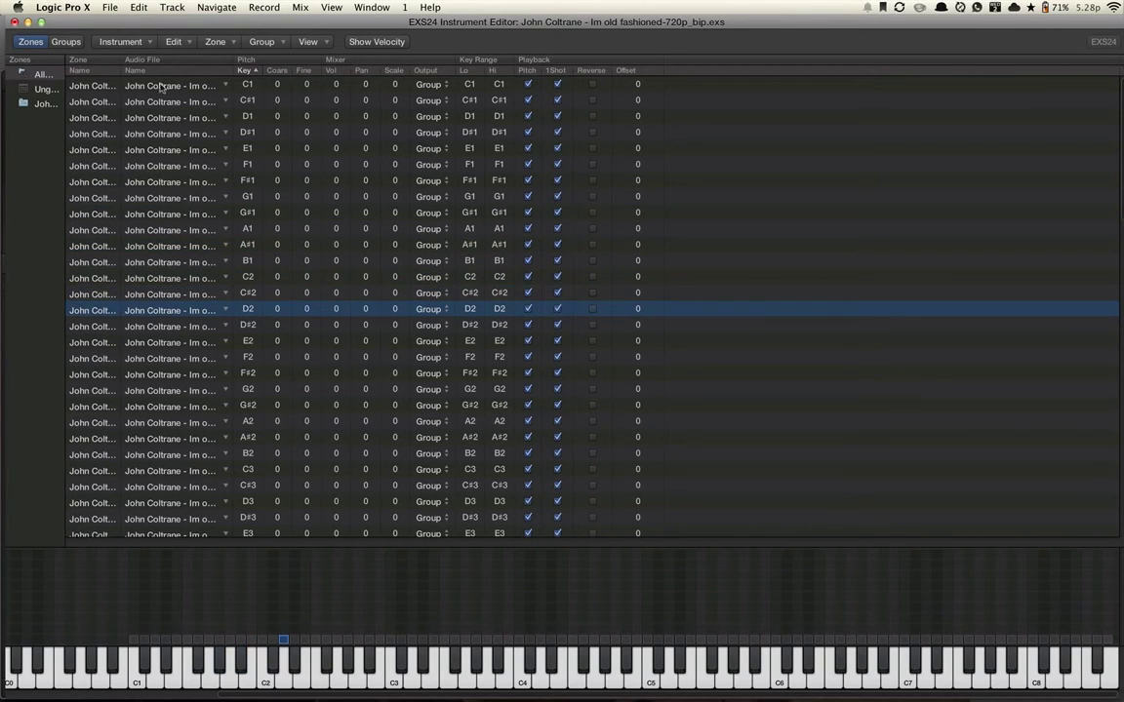
Step: Close the Instrument Editor, saving the changes to the John Coltrane sampler instrument, and close its EXS24 plug-in window
click(14, 23)
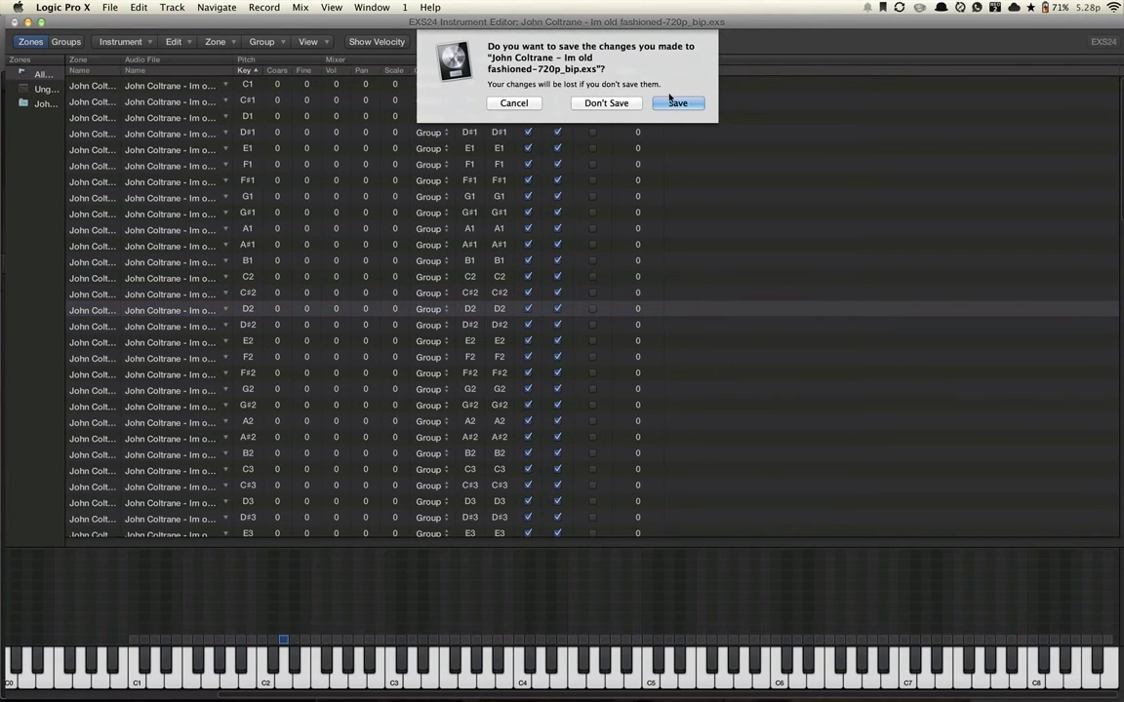
click(675, 103)
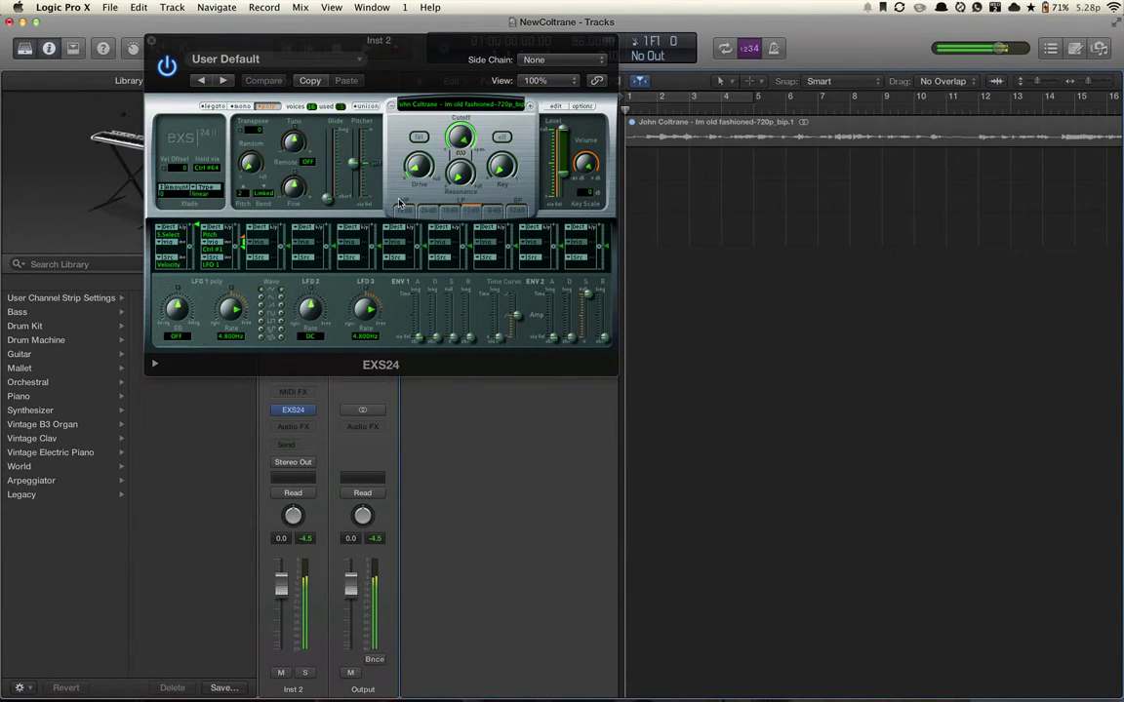
drag(310, 193, 311, 189)
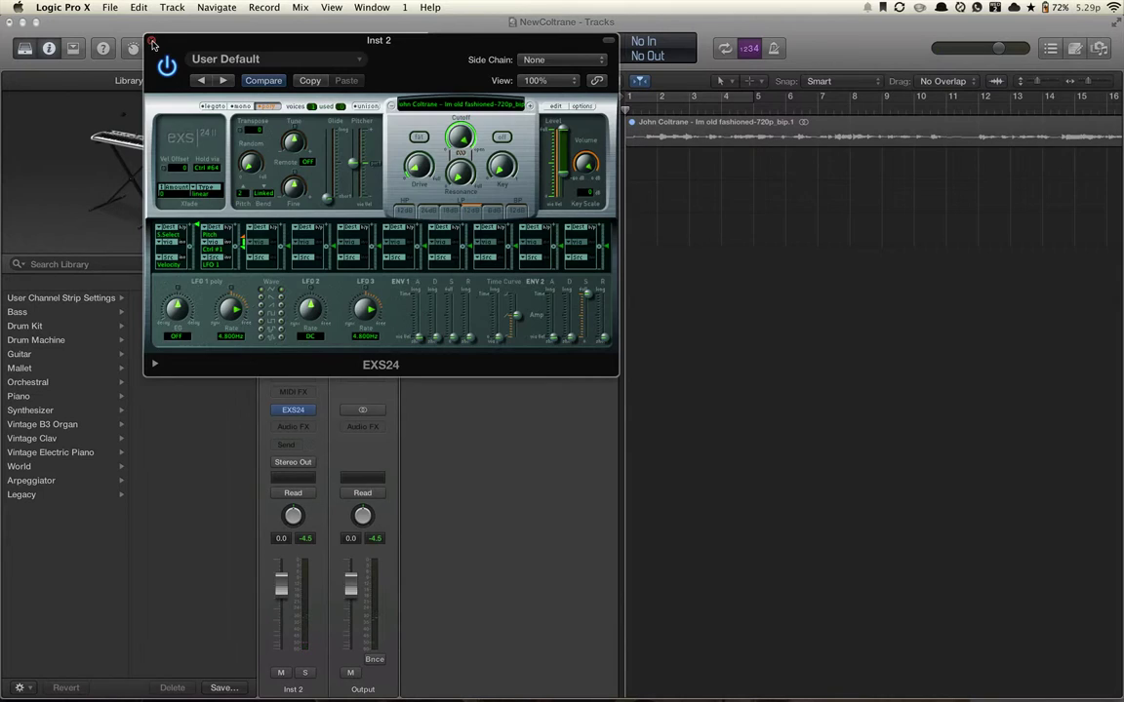
click(152, 43)
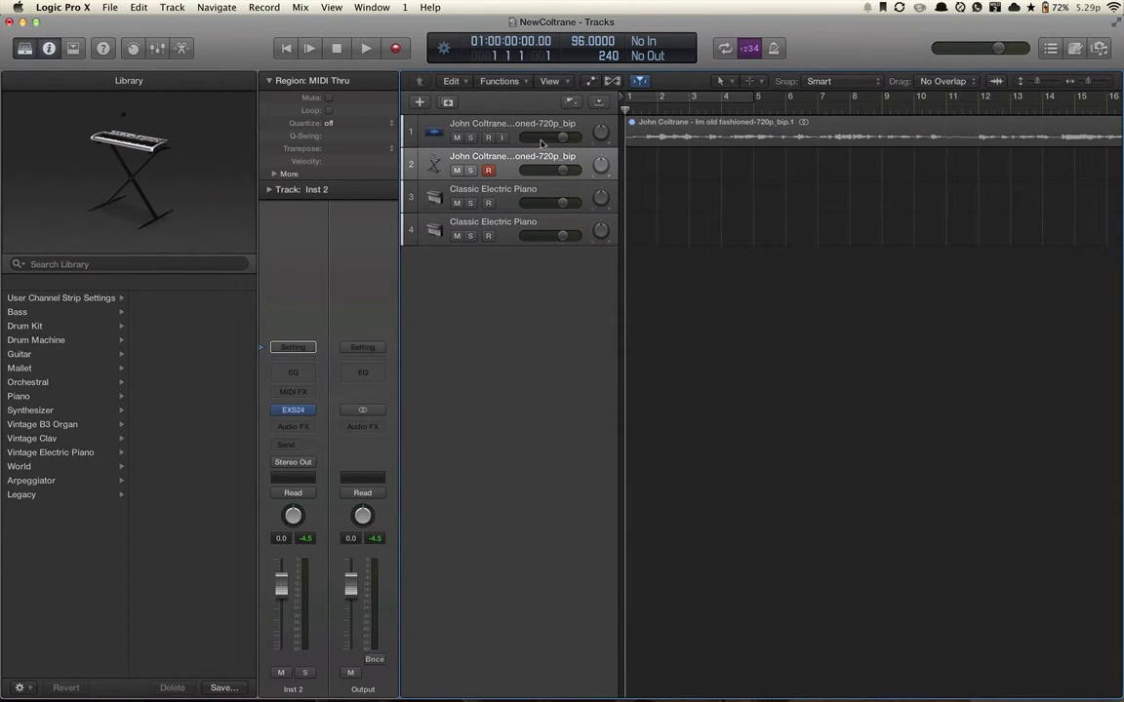
Step: Add another software instrument track with an instrument plug-in and load the Boutique 808 drum machine patch on track 3
click(420, 102)
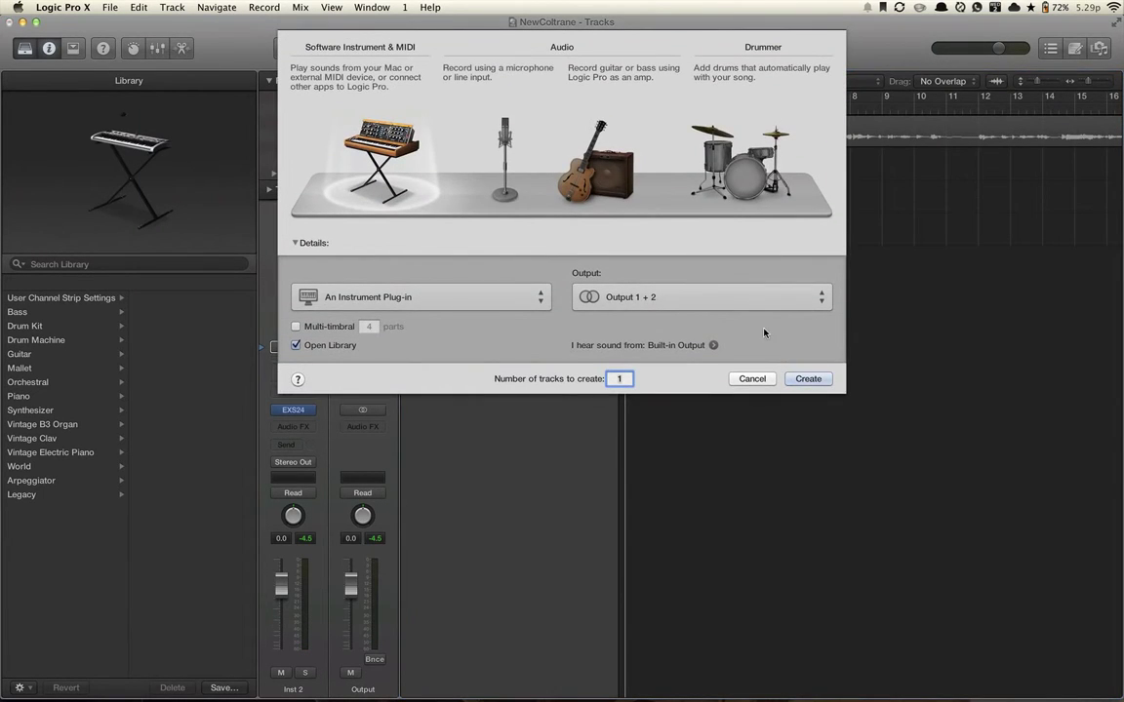
click(808, 379)
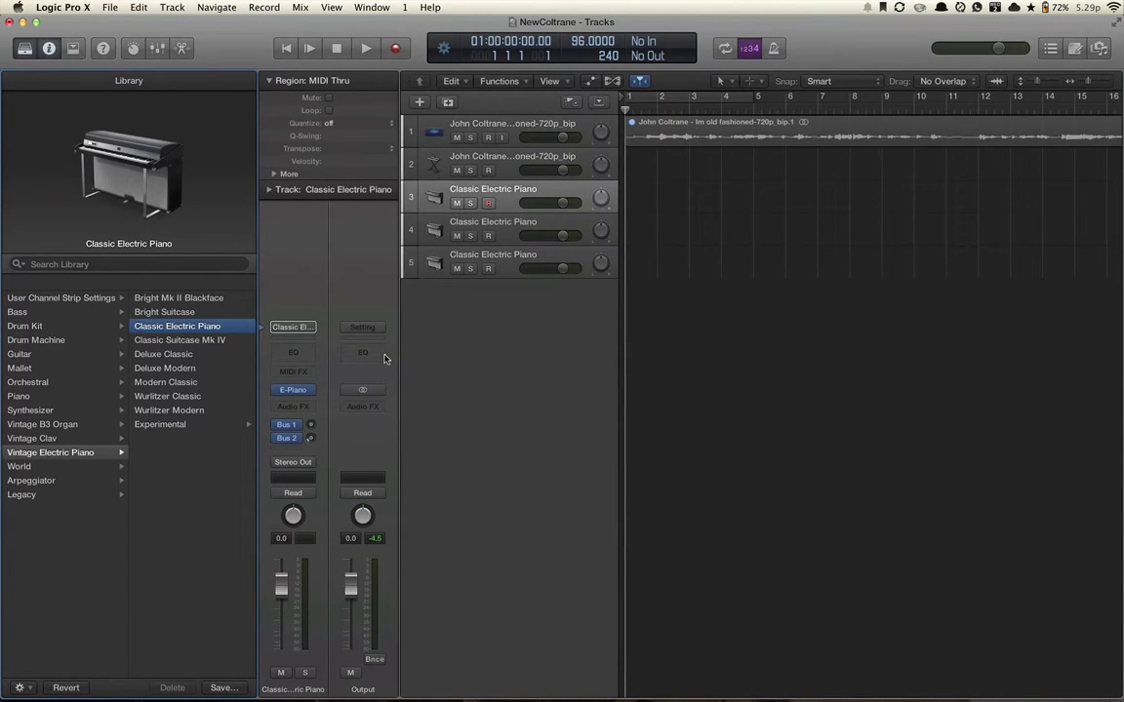
click(44, 340)
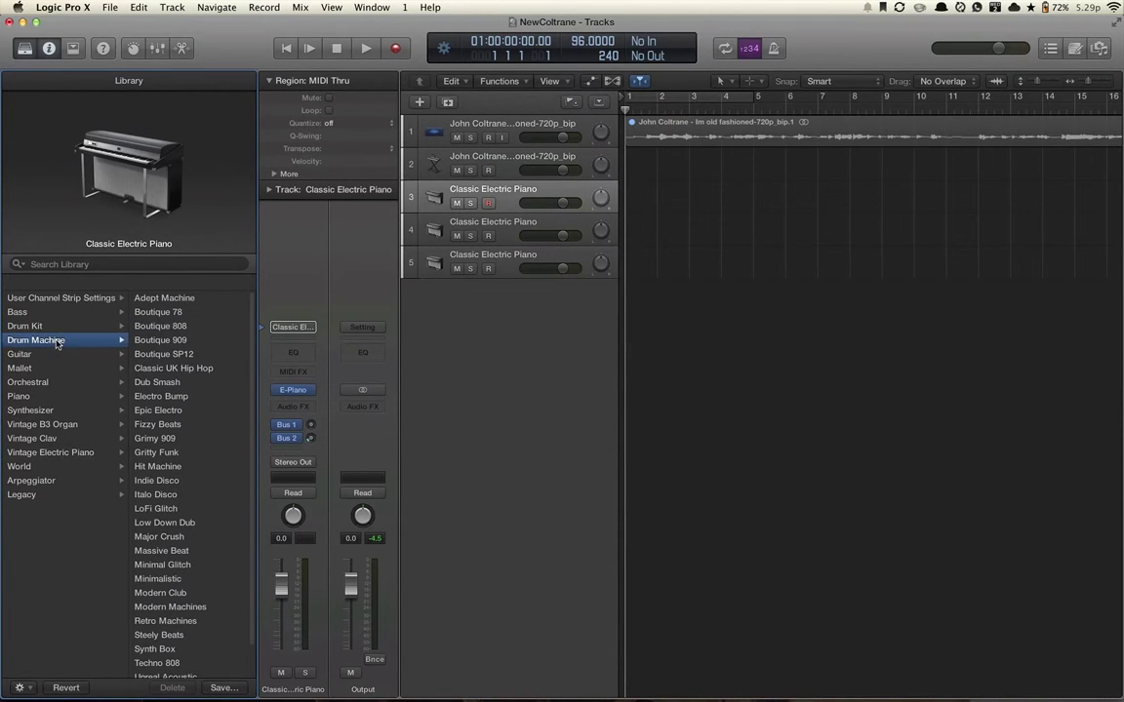
click(180, 338)
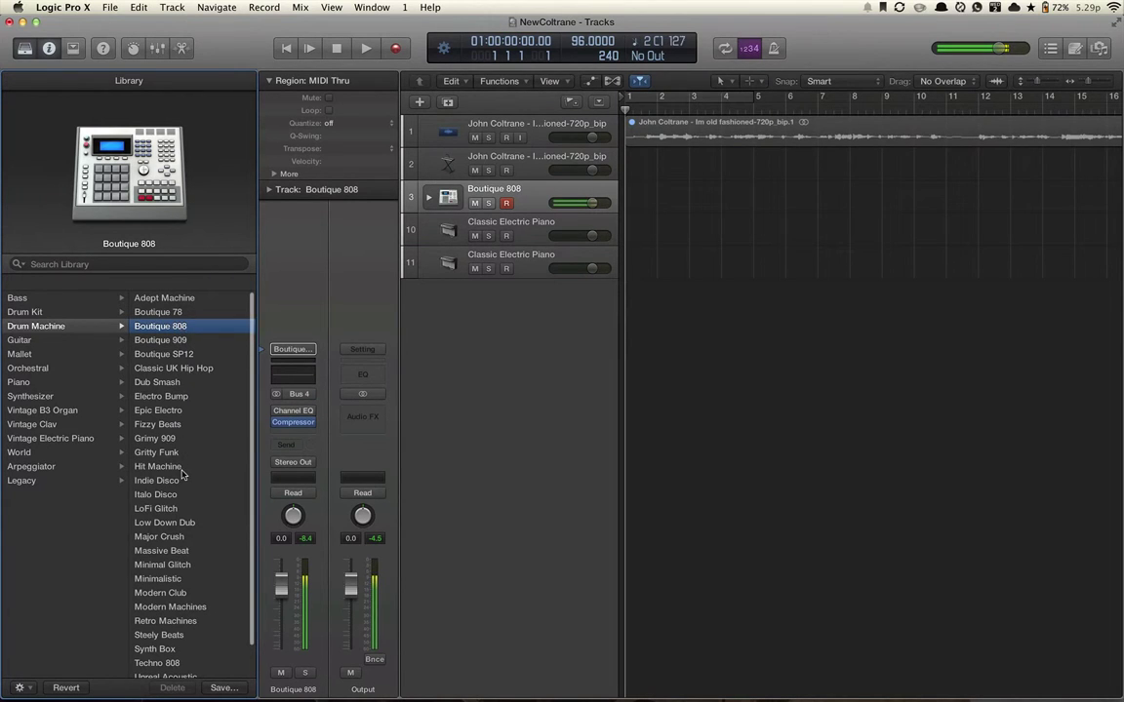
Step: Browse the drum machine patches and replace Boutique 808 on track 3 with Epic Electro
scroll(182, 474, down, 3)
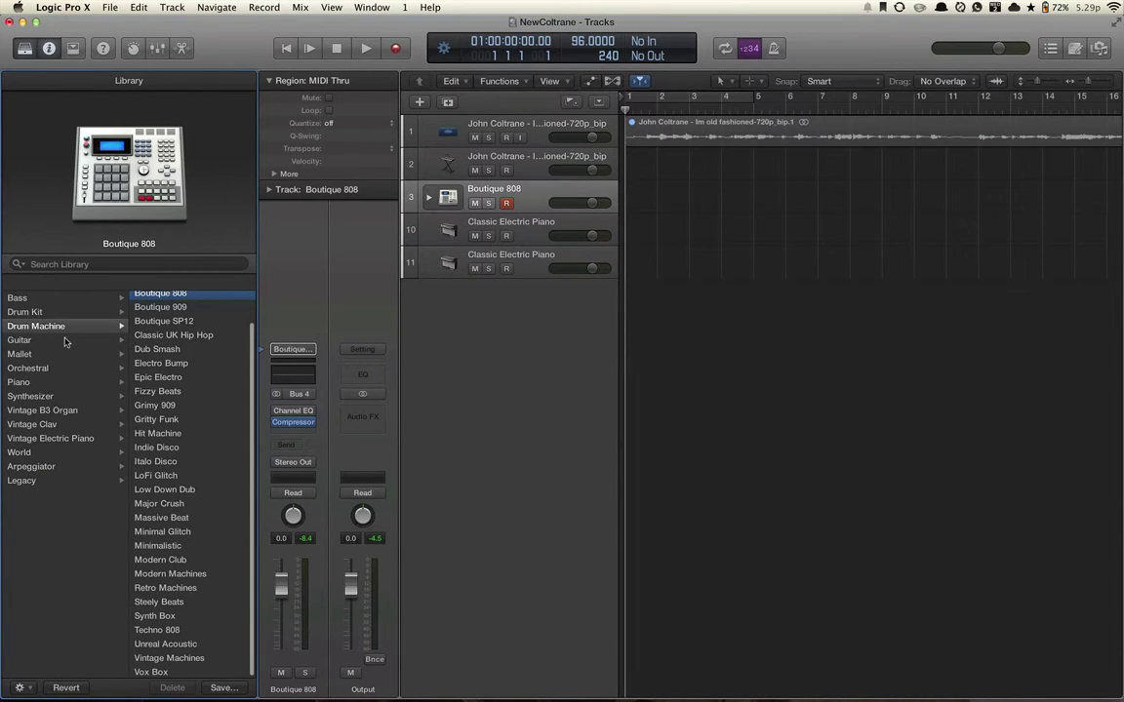
click(54, 396)
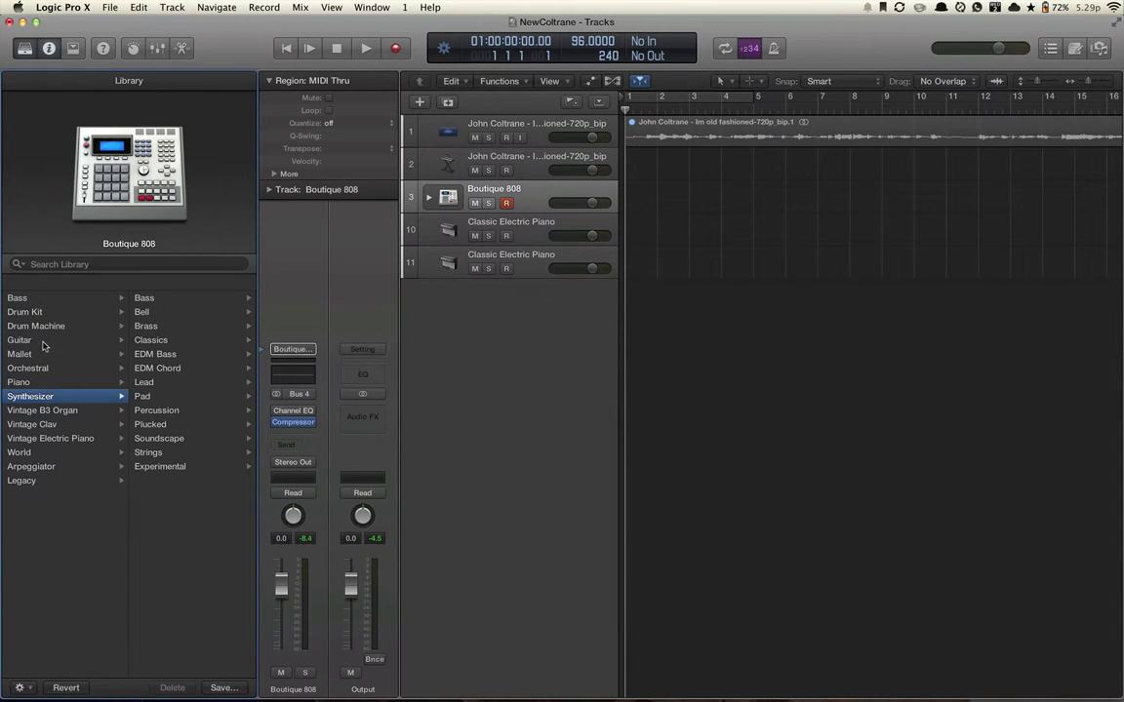
click(34, 313)
click(69, 326)
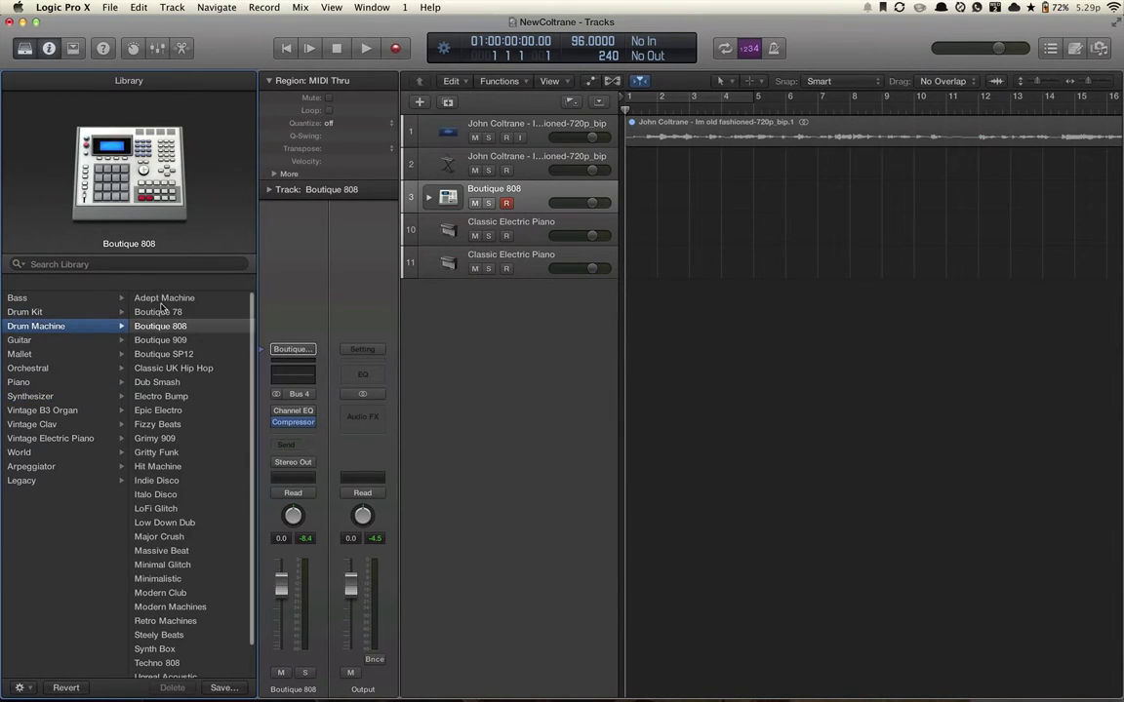
click(164, 299)
click(161, 411)
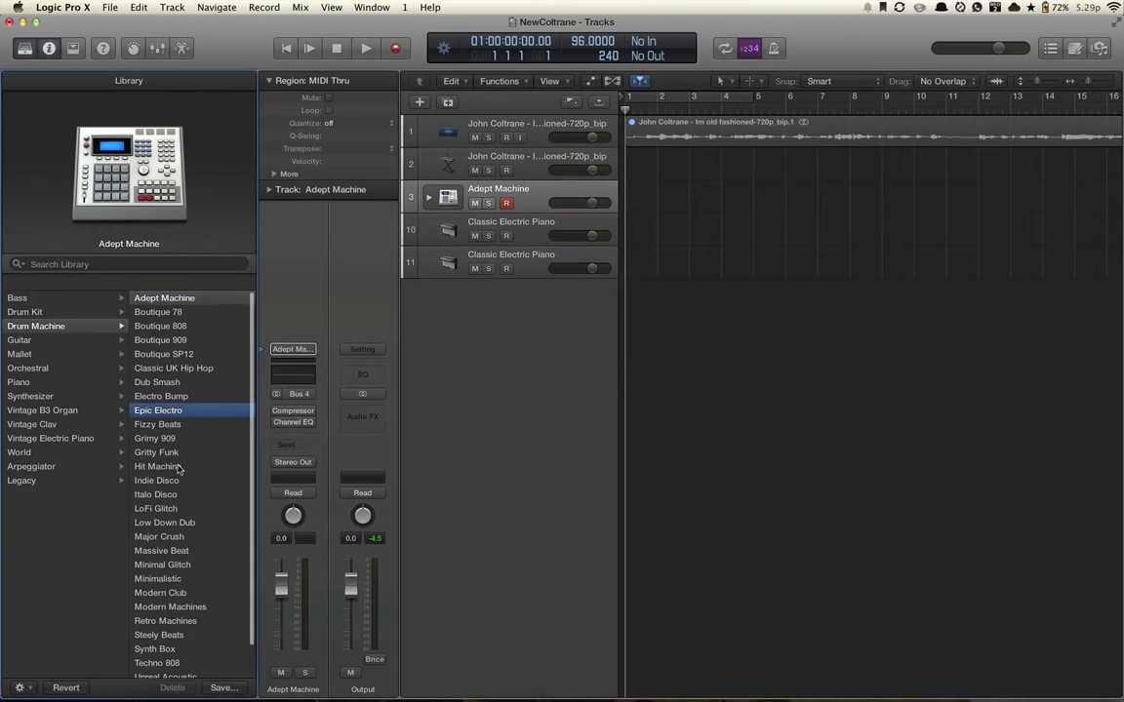
Step: Expand the Epic Electro track stack and load the Deep House Kit setting into the Kick track's Ultrabeat plug-in
click(428, 197)
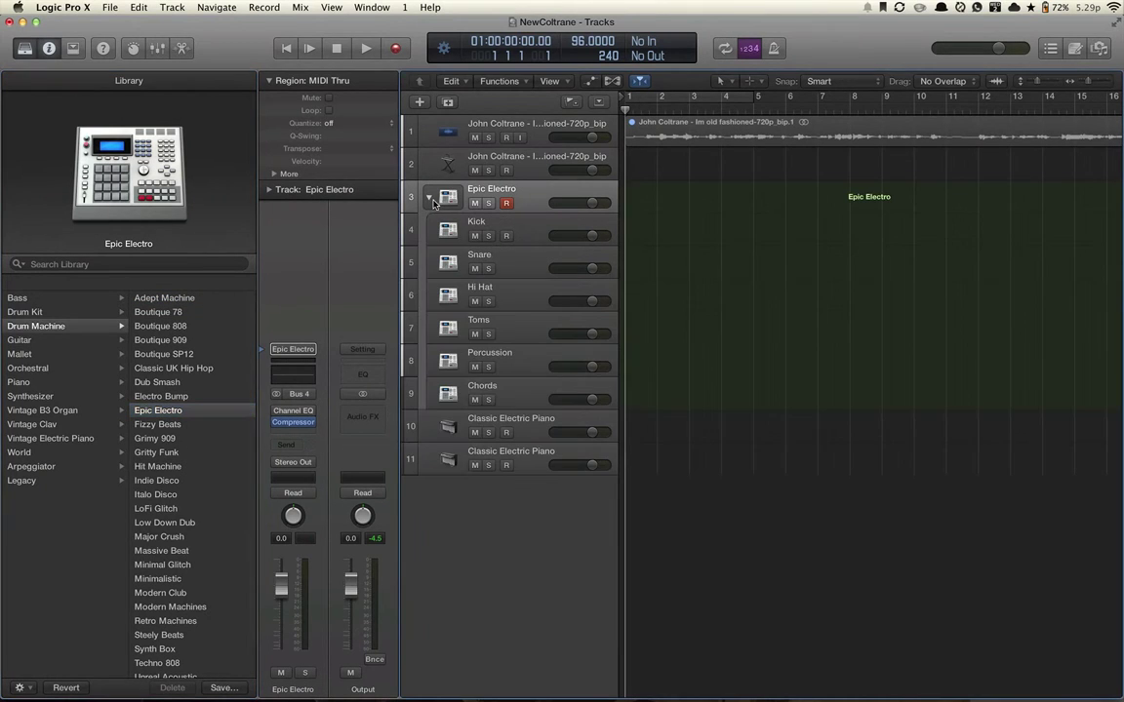
click(534, 232)
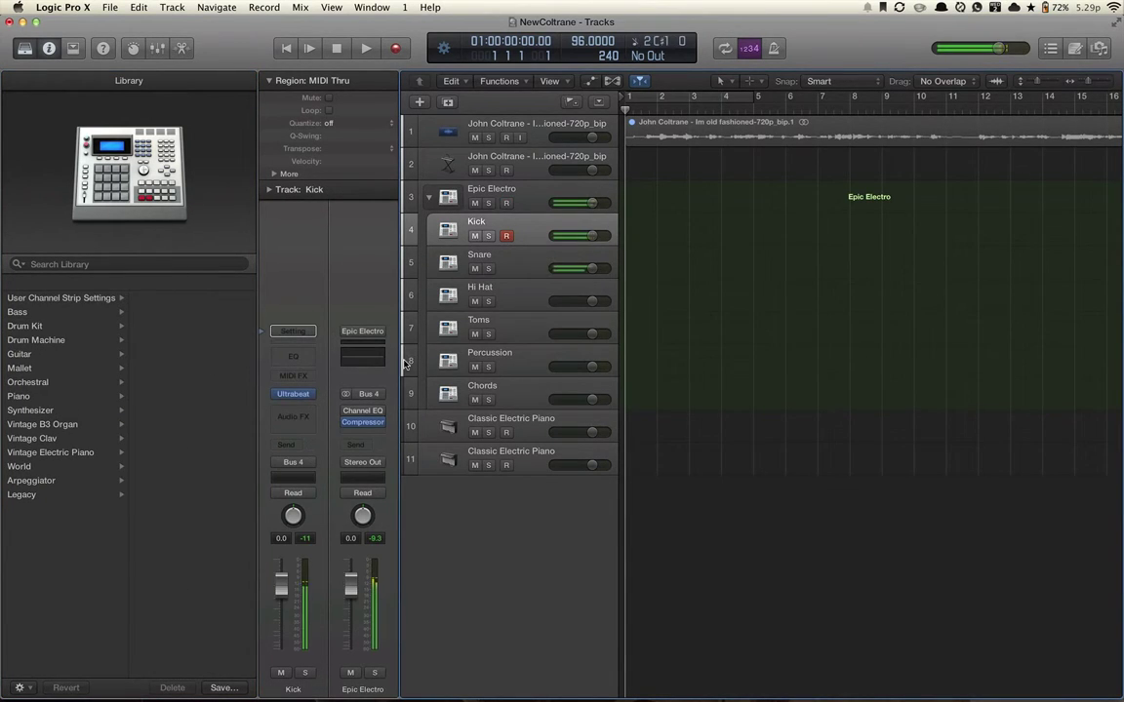
key(v)
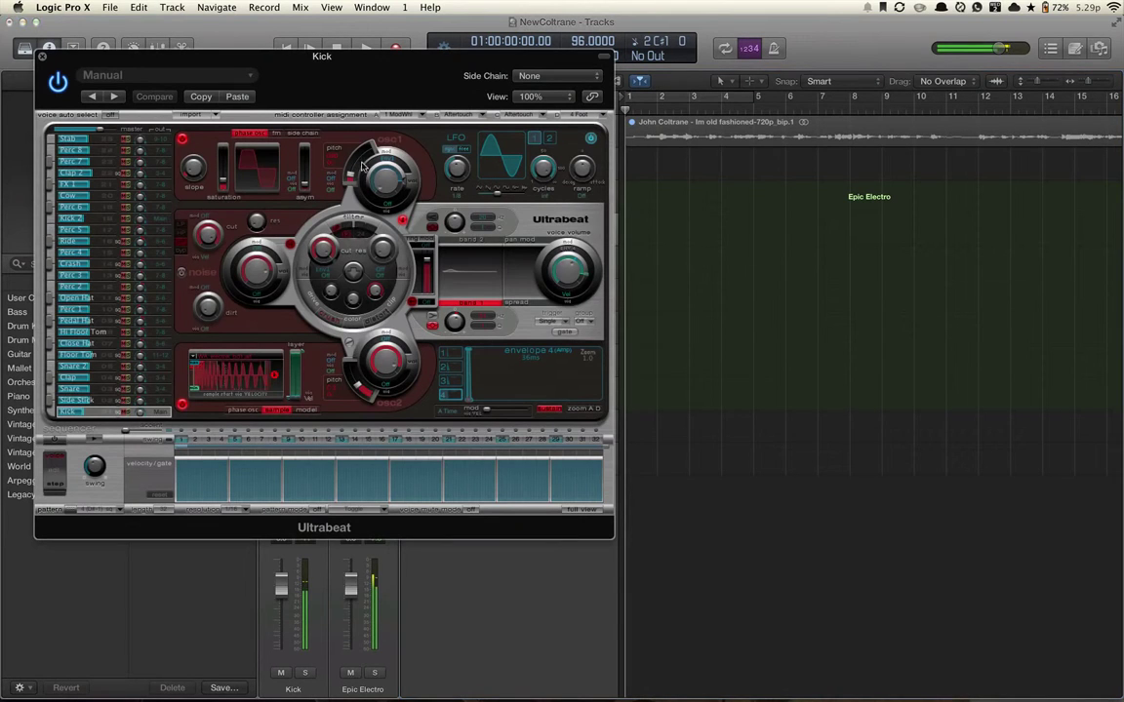
click(249, 77)
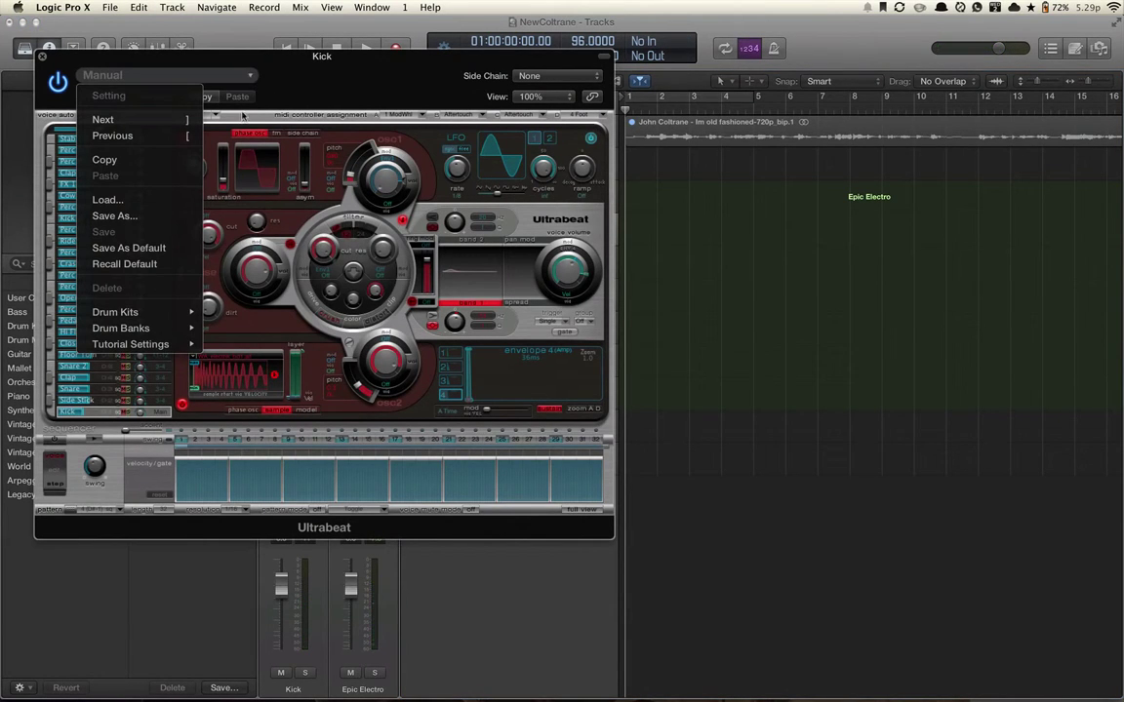
mouse_move(147, 312)
scroll(273, 390, down, 10)
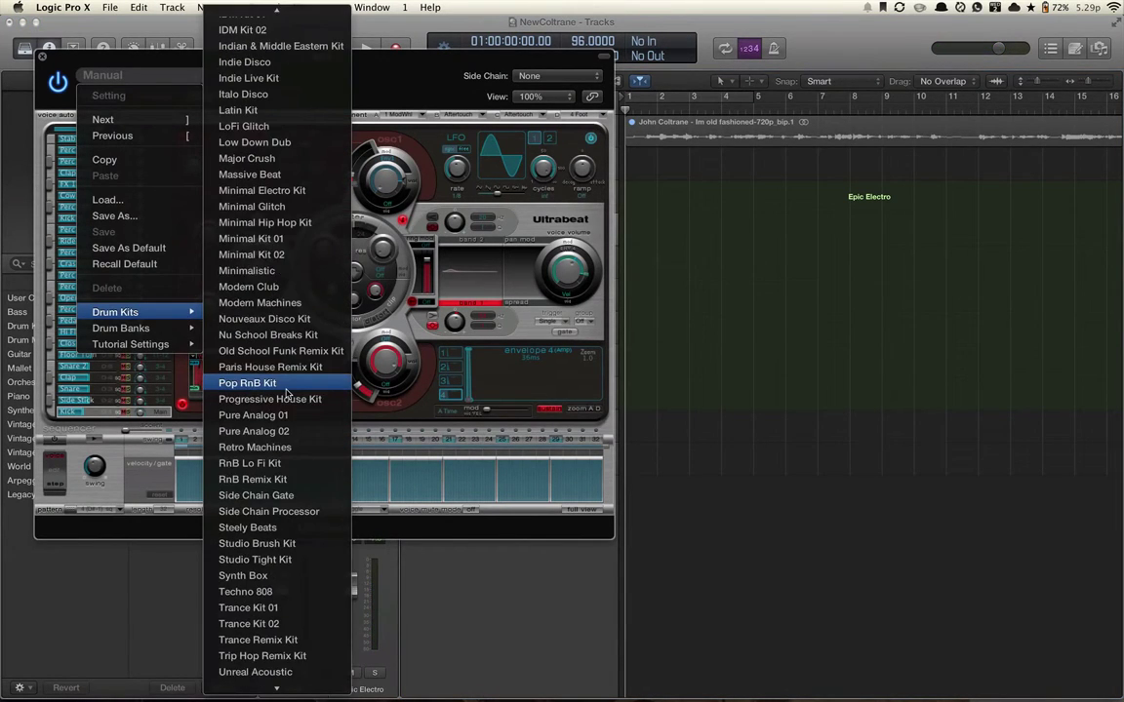
scroll(288, 394, up, 10)
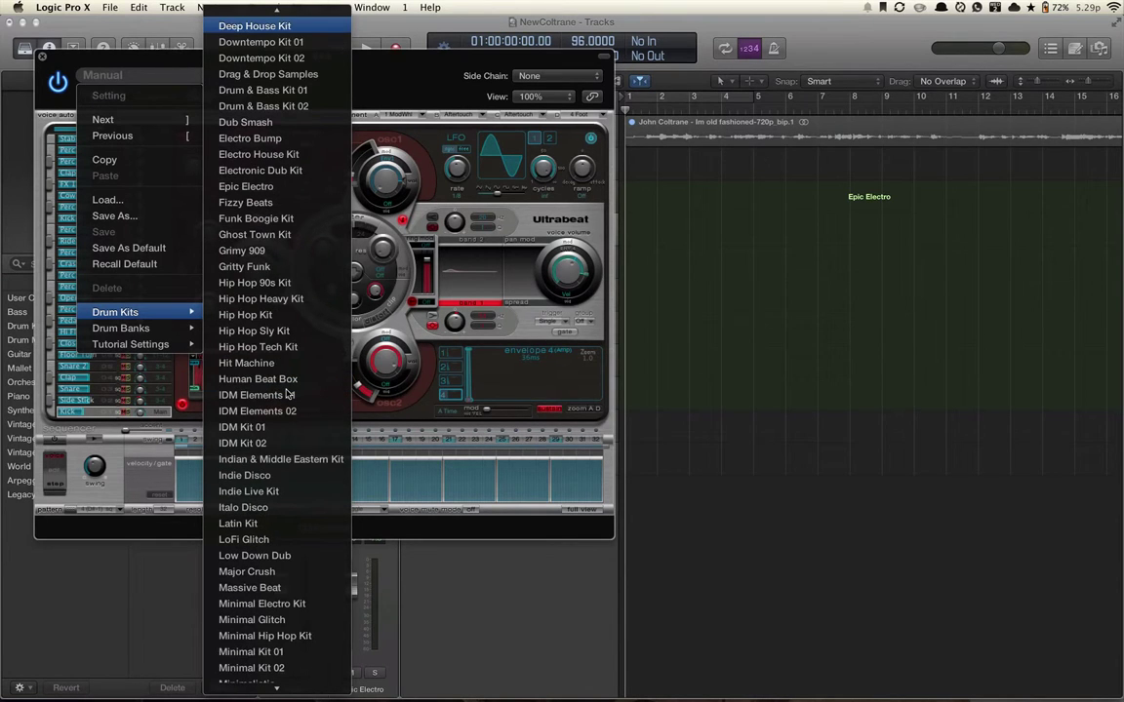
key(Return)
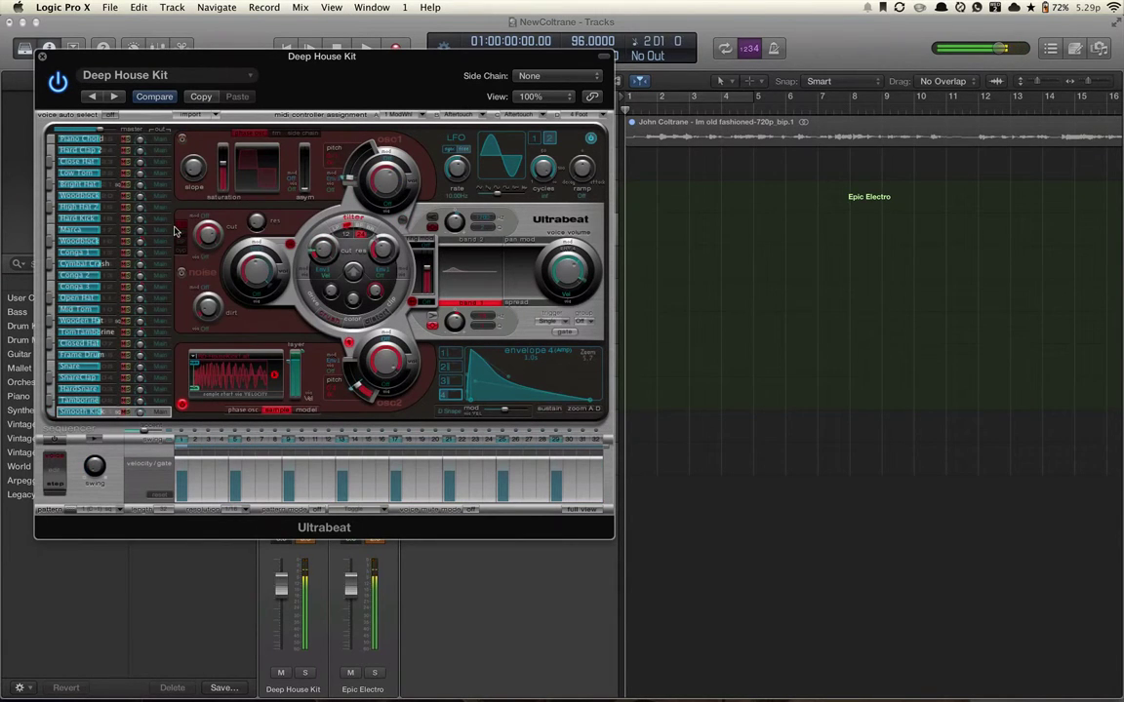
click(41, 56)
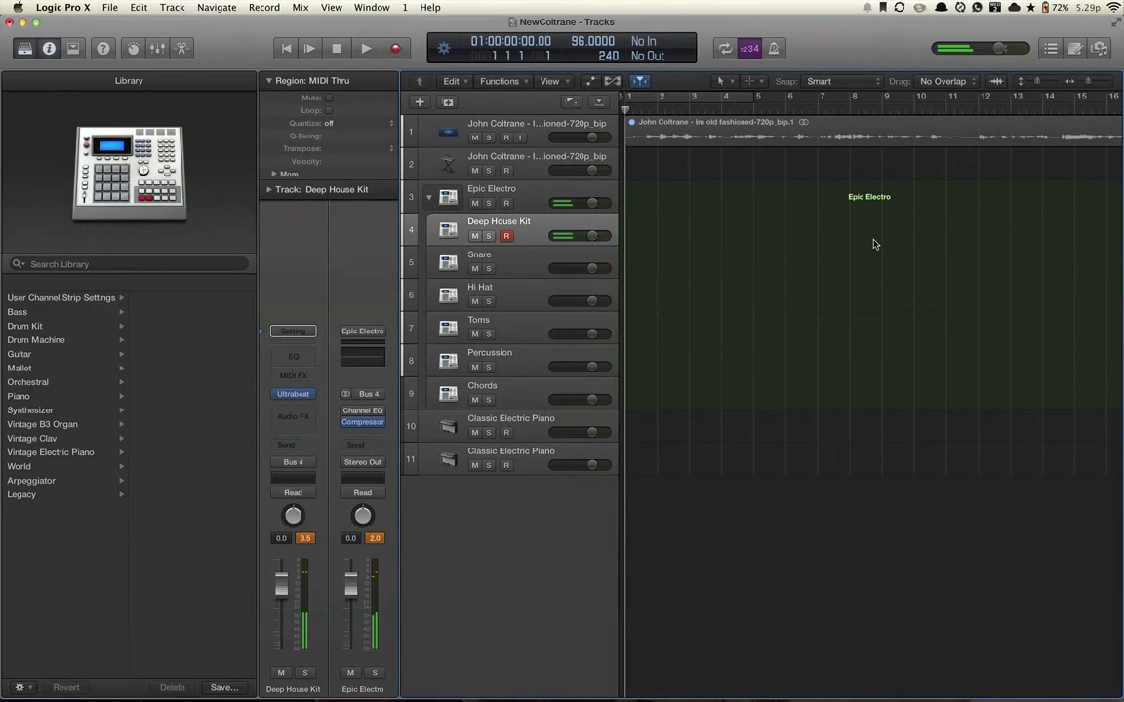
Step: Turn on cycle playback over bars 1 to 4 and enable the metronome click
click(658, 91)
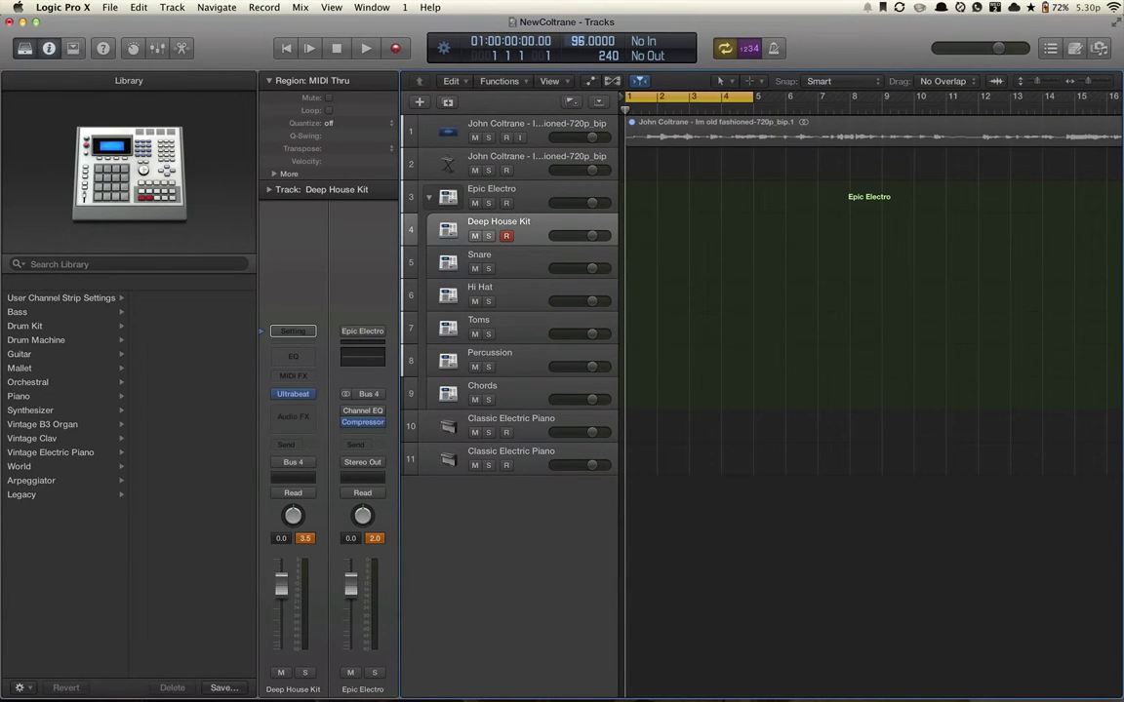
key(space)
key(space)
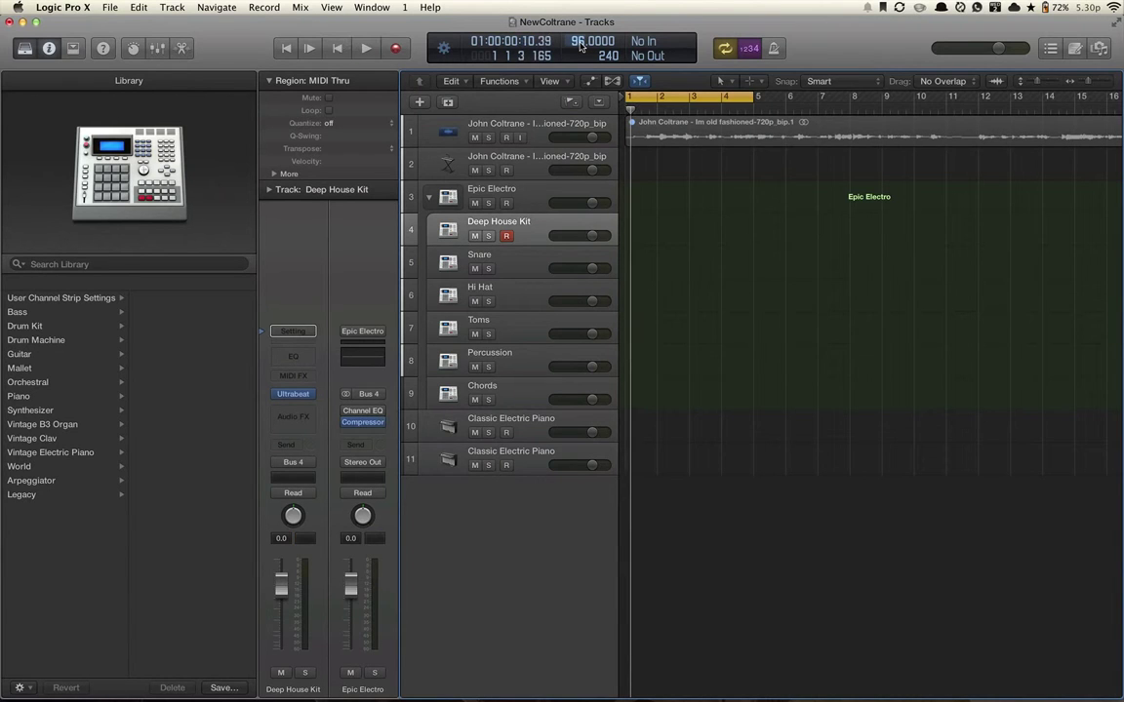
click(776, 48)
Step: Rehearse and record a four-bar MIDI drum pattern on the Deep House Kit track within the cycle range
key(space)
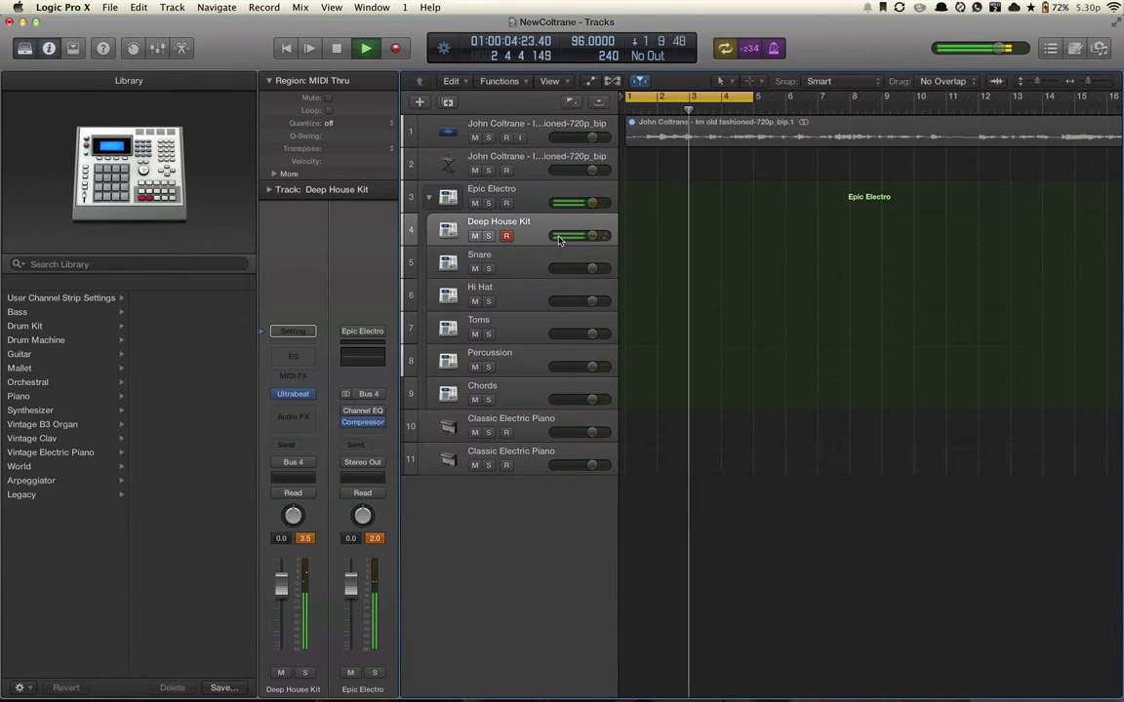
key(space)
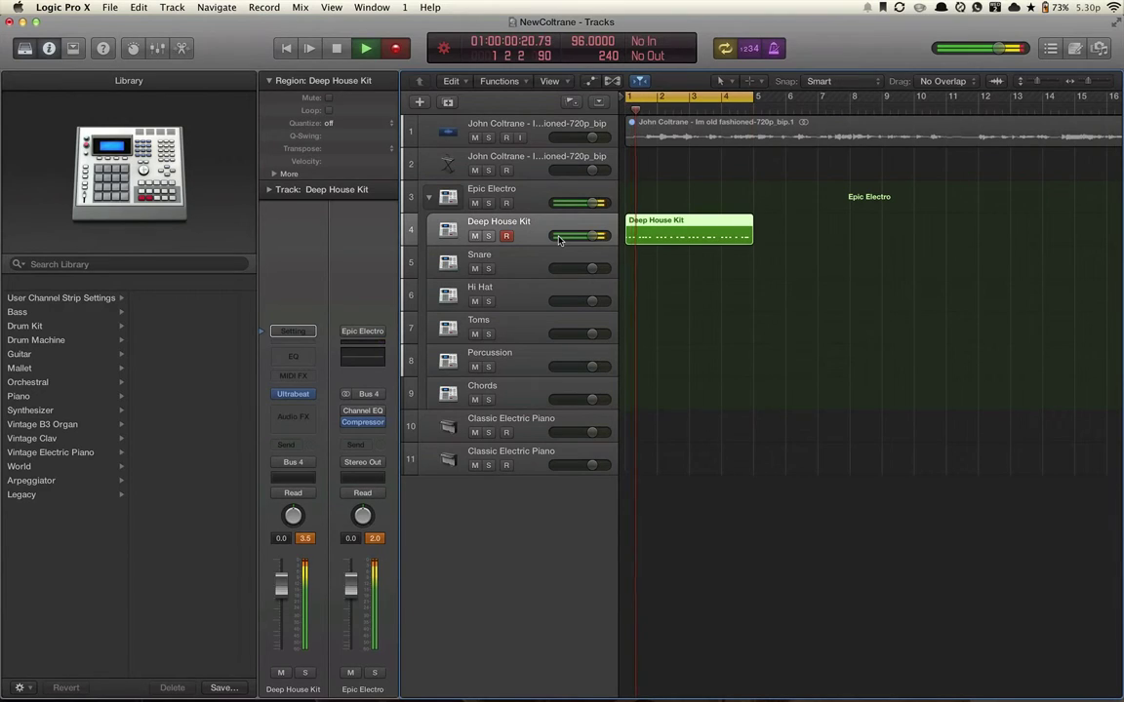
key(space)
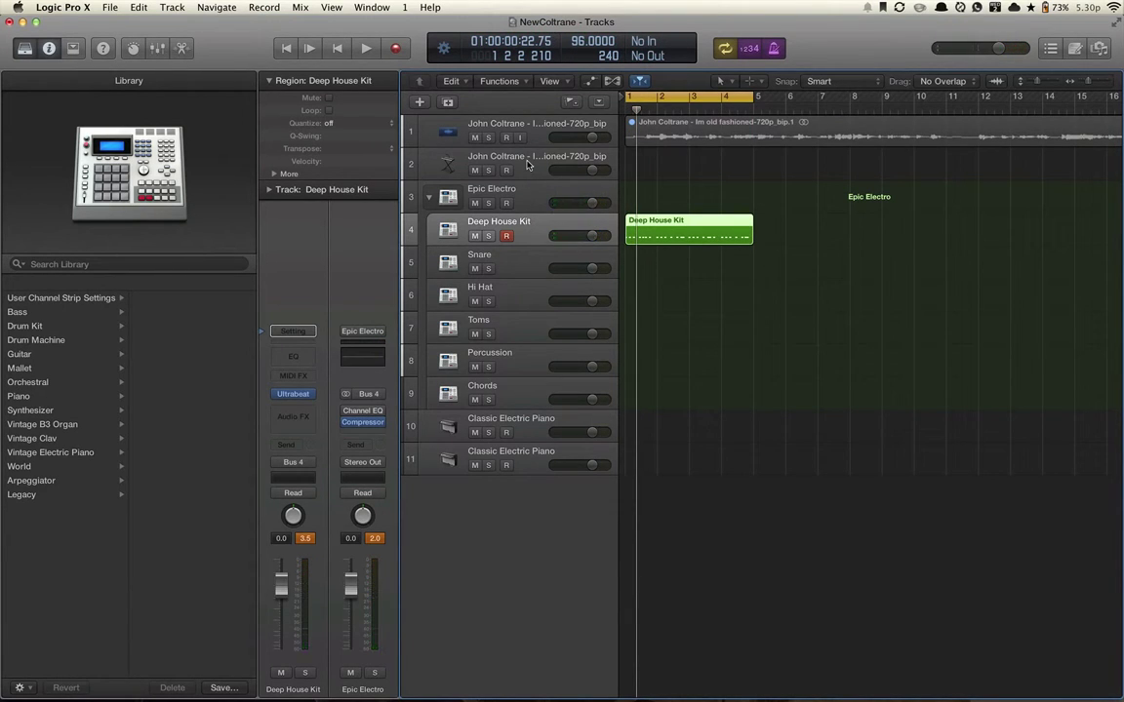
Step: Record a four-bar MIDI part on the John Coltrane sampler track over the drum loop and play both back
click(527, 164)
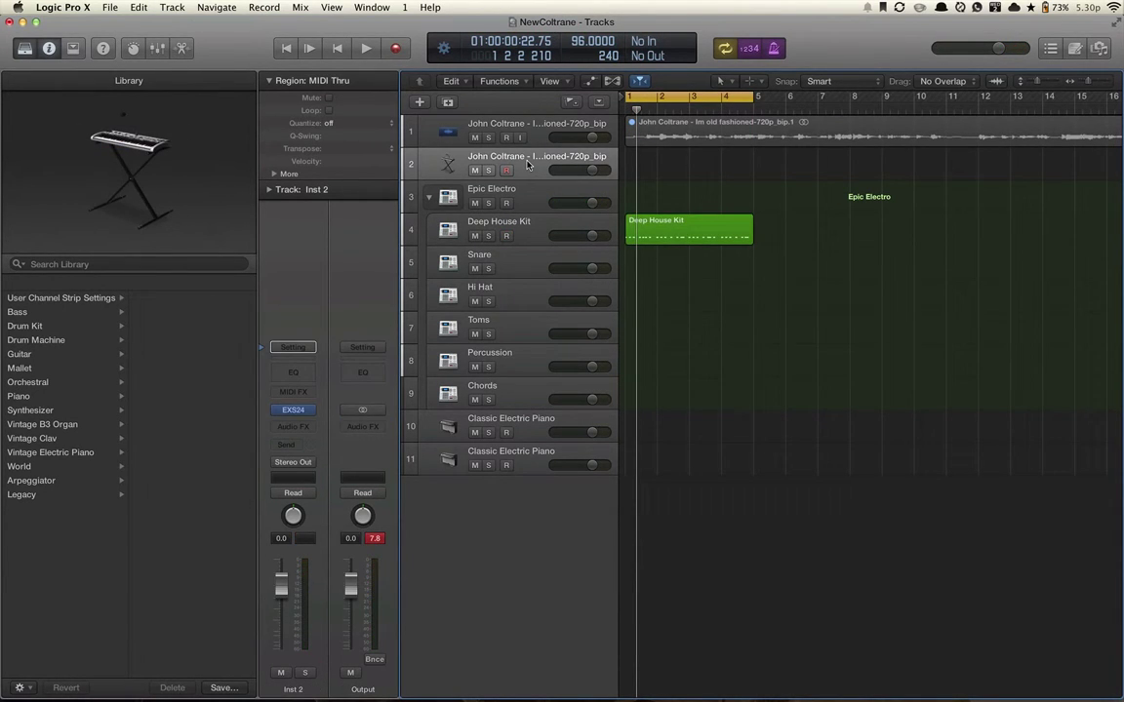
key(space)
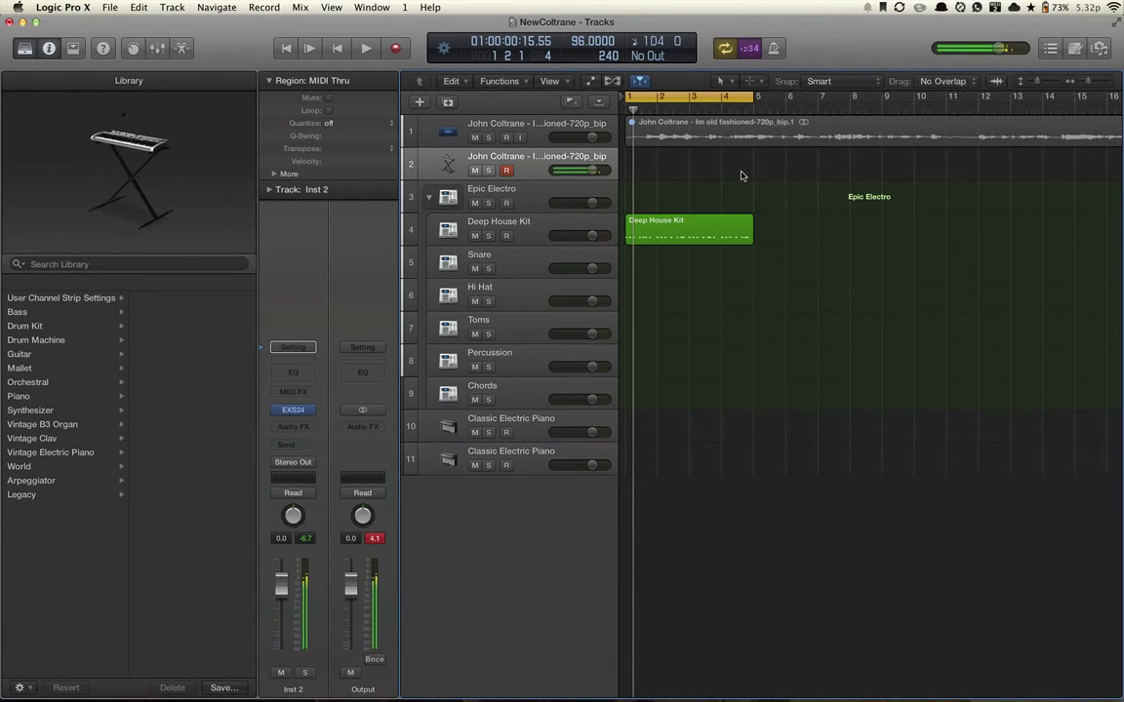
key(r)
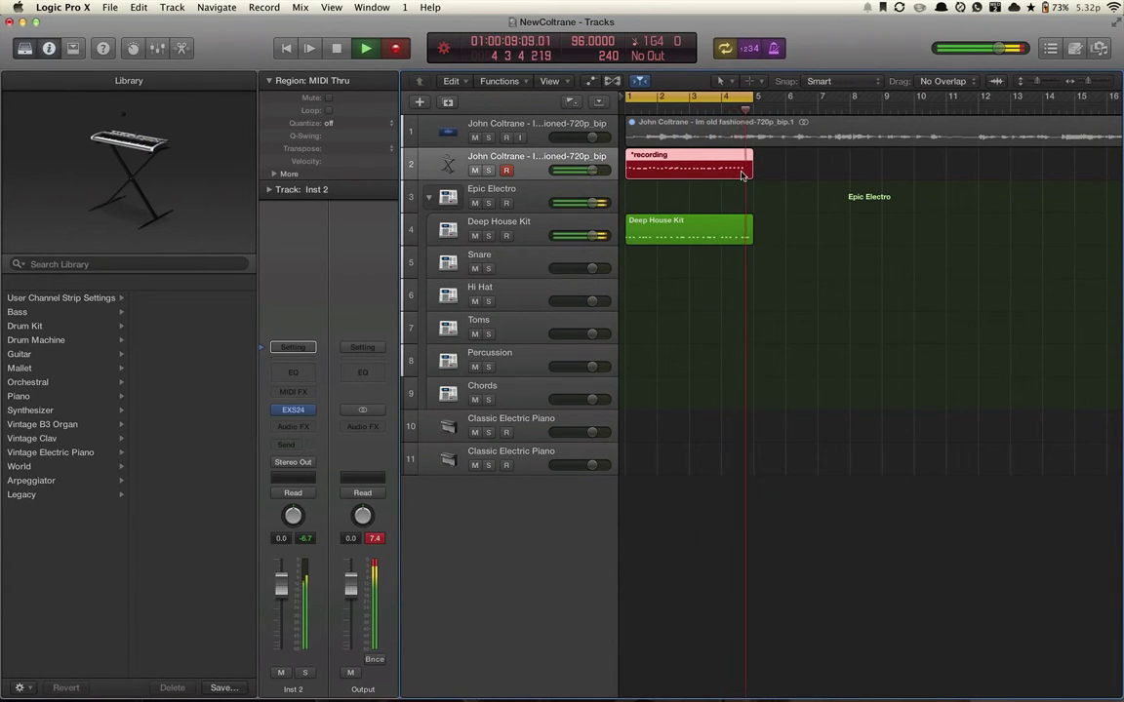
key(space)
key(space)
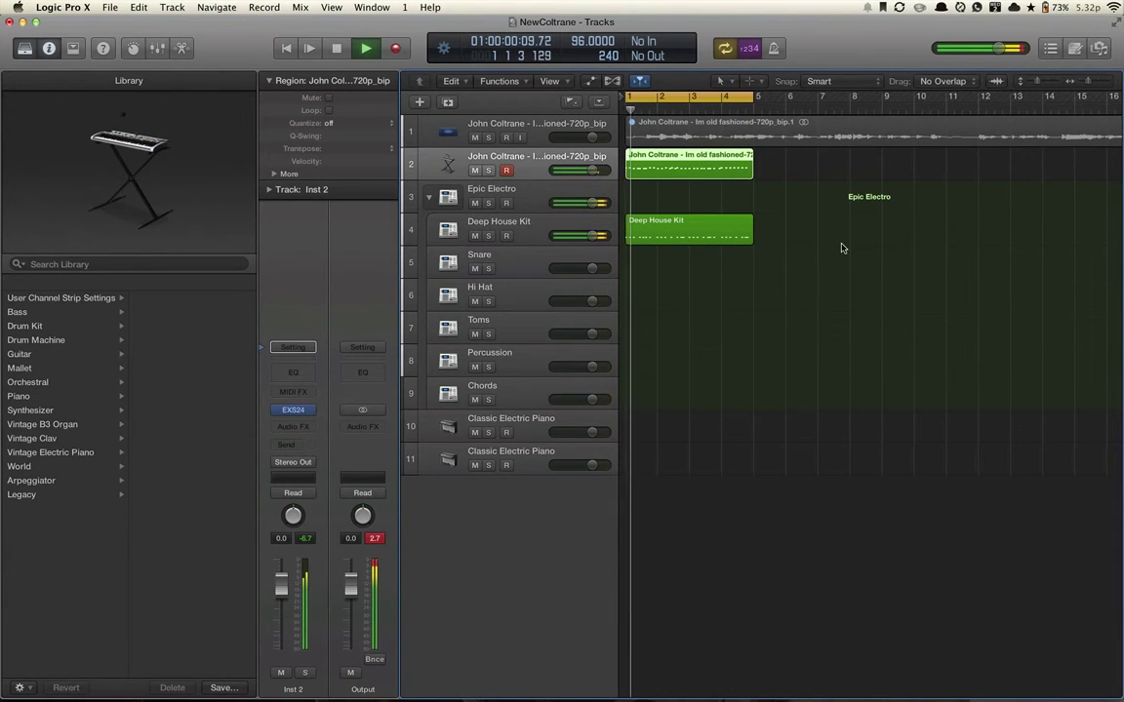